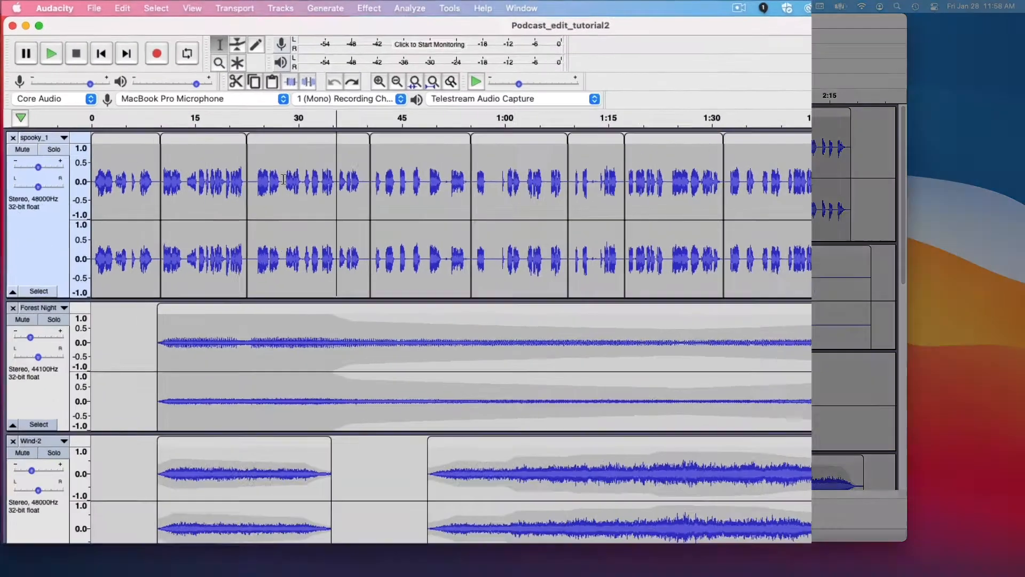
- Try deleting the spooky_1 narration from about 28 to 40 seconds, and undo the deletion
{"action": "left_click_drag", "start_coordinate": [328, 206], "coordinate": [422, 223]}
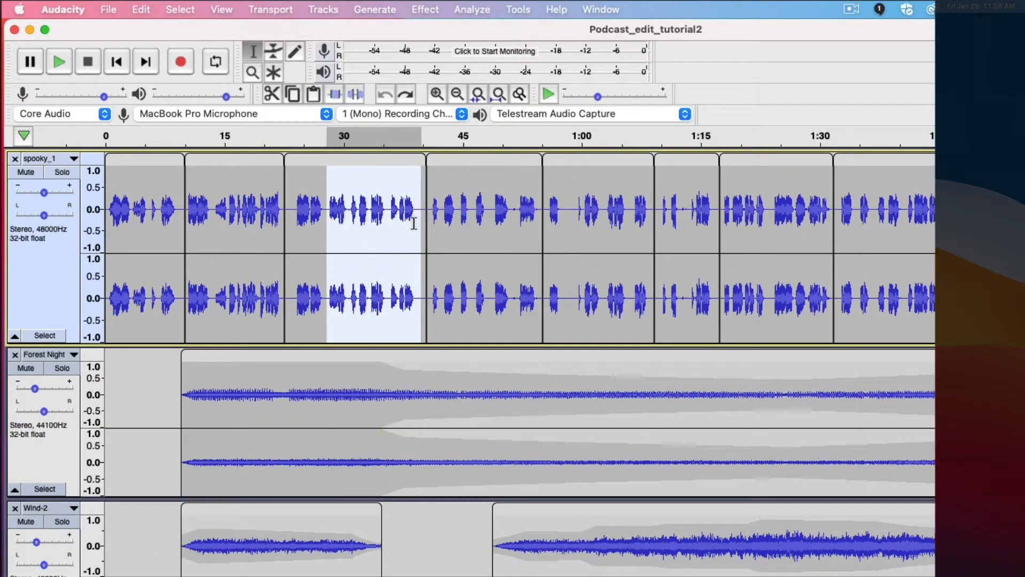
{"action": "key", "text": "Delete"}
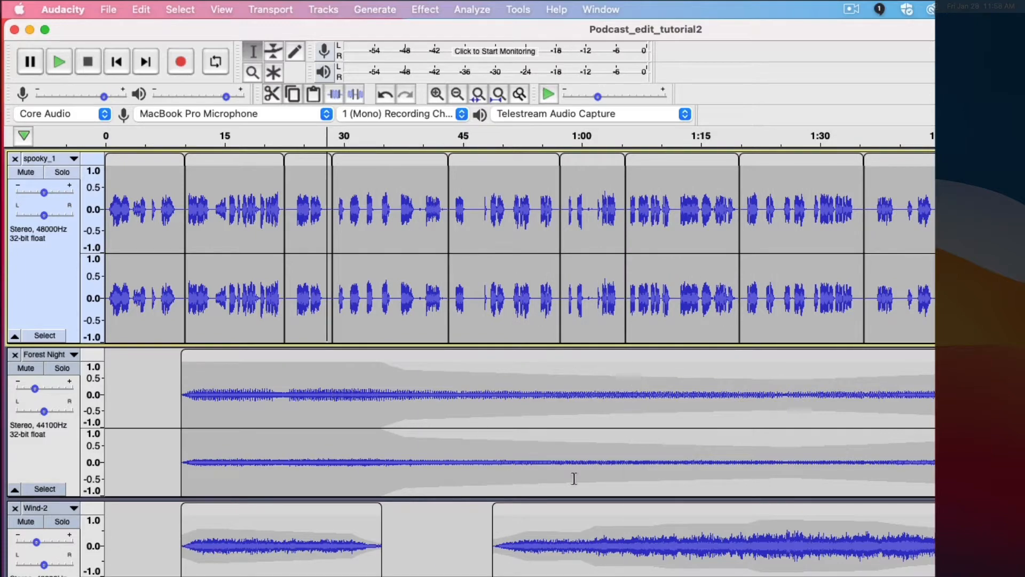
{"action": "scroll", "coordinate": [508, 455], "scroll_direction": "down", "scroll_amount": 10}
{"action": "scroll", "coordinate": [508, 455], "scroll_direction": "up", "scroll_amount": 10}
{"action": "key", "text": "super+z"}
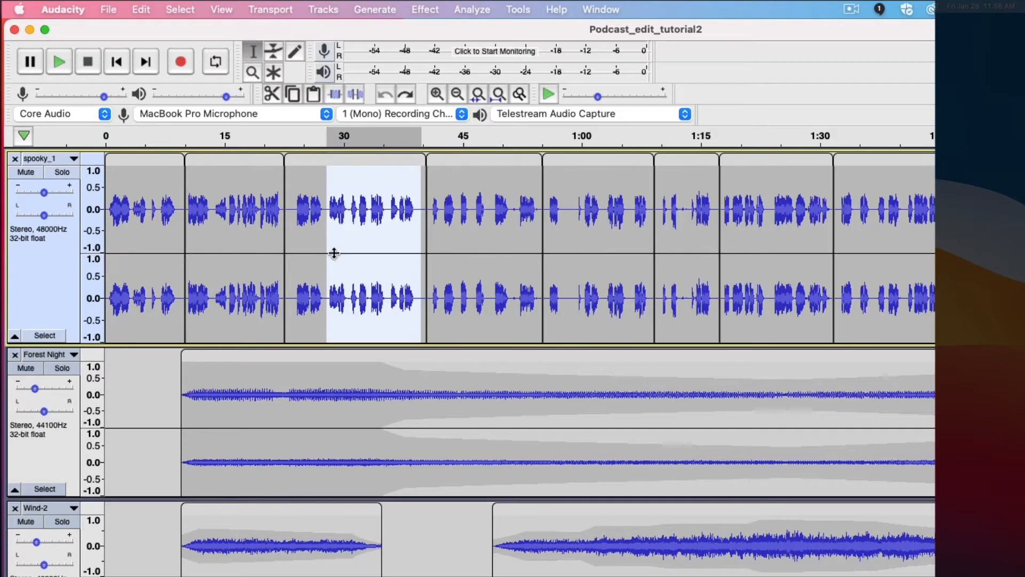
{"action": "left_click", "coordinate": [358, 224]}
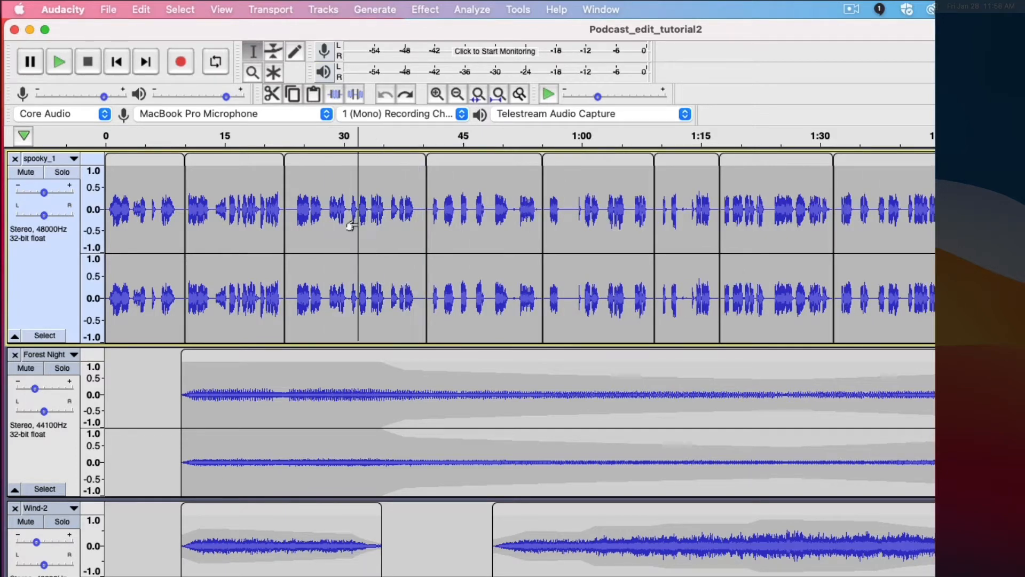
- Fit all tracks to the window height and look over the full set of tracks
{"action": "left_click", "coordinate": [226, 10]}
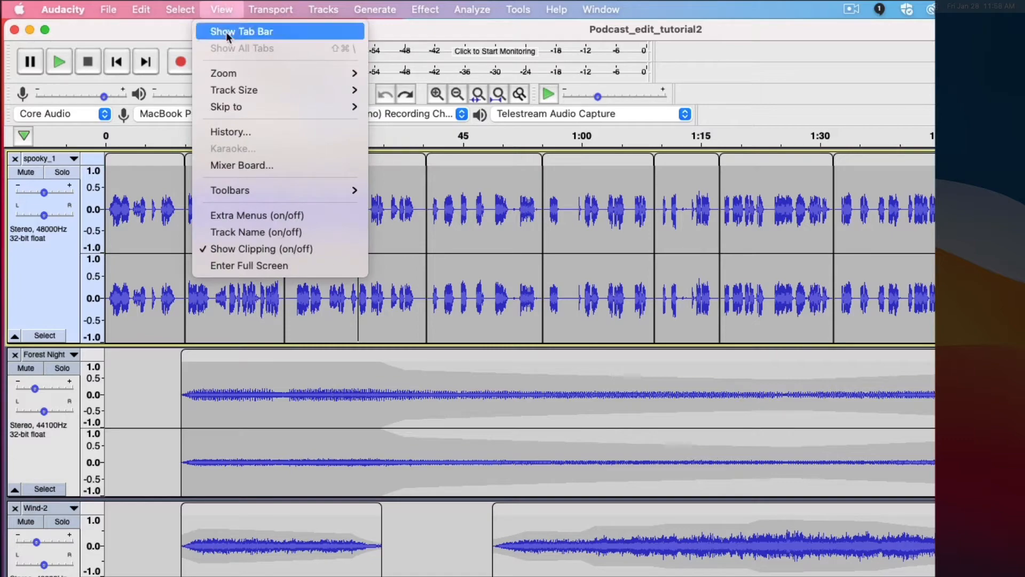
{"action": "mouse_move", "coordinate": [233, 93]}
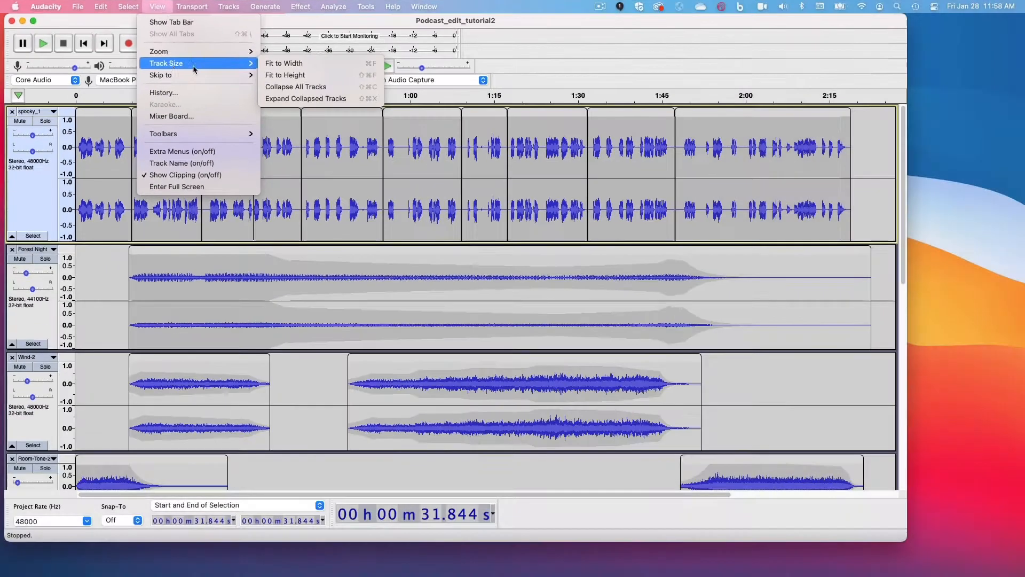
{"action": "left_click", "coordinate": [287, 75]}
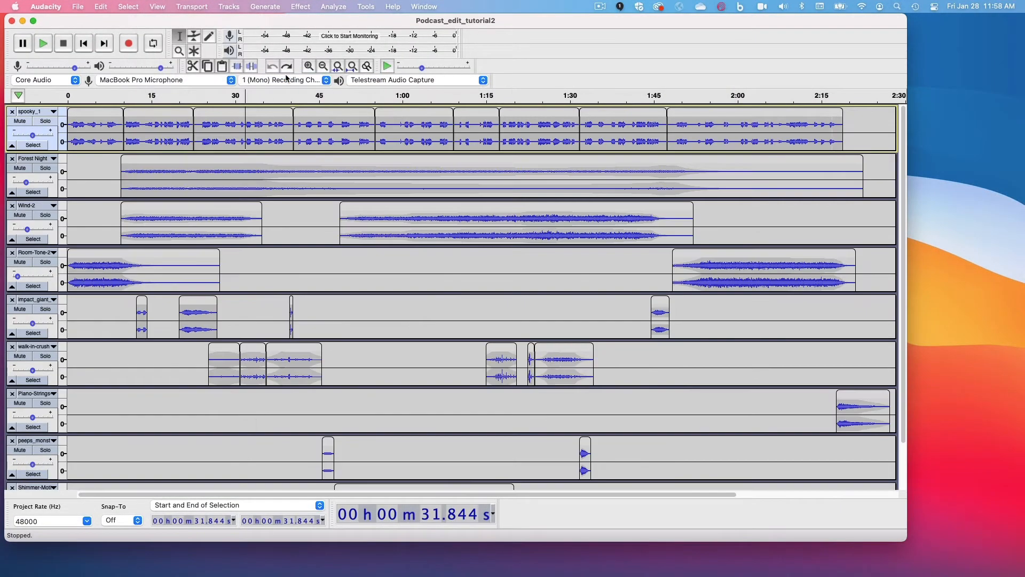
{"action": "scroll", "coordinate": [368, 297], "scroll_direction": "down", "scroll_amount": 3}
{"action": "scroll", "coordinate": [367, 296], "scroll_direction": "up", "scroll_amount": 3}
{"action": "left_click", "coordinate": [384, 265]}
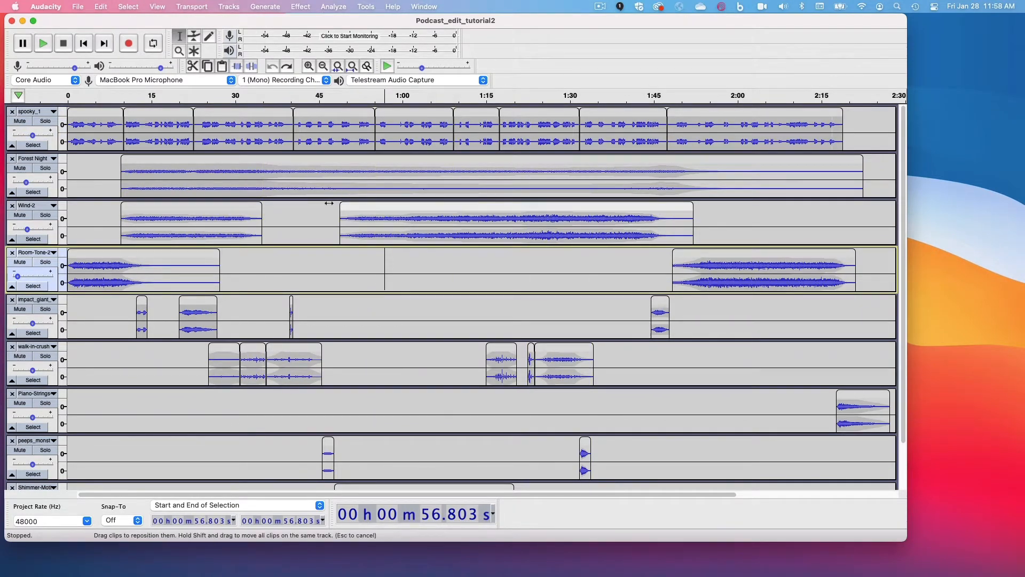
- Stop playback and silence the spooky_1 audio from about 35.6 to 39.8 seconds
{"action": "left_click", "coordinate": [803, 173]}
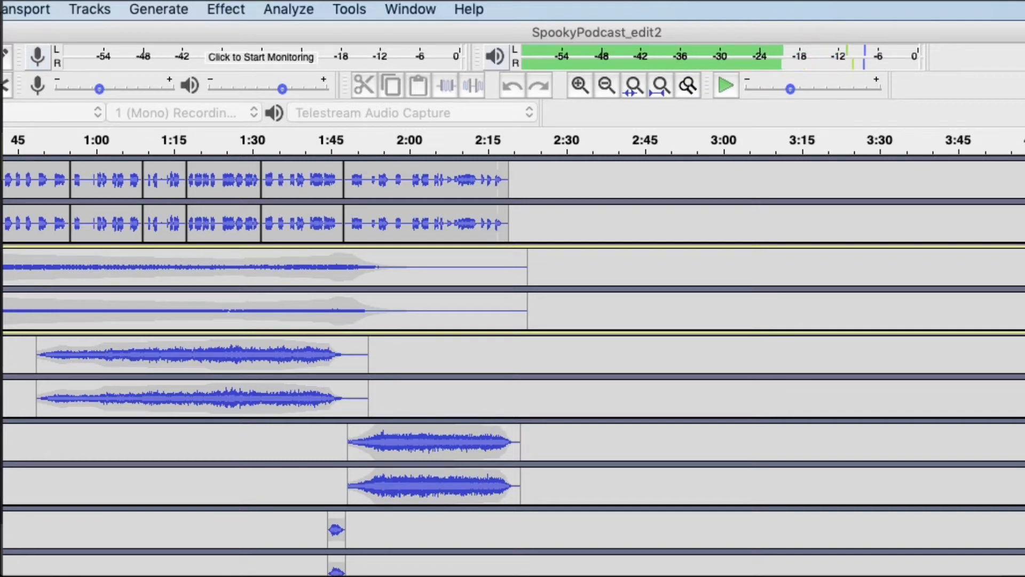
{"action": "key", "text": "space"}
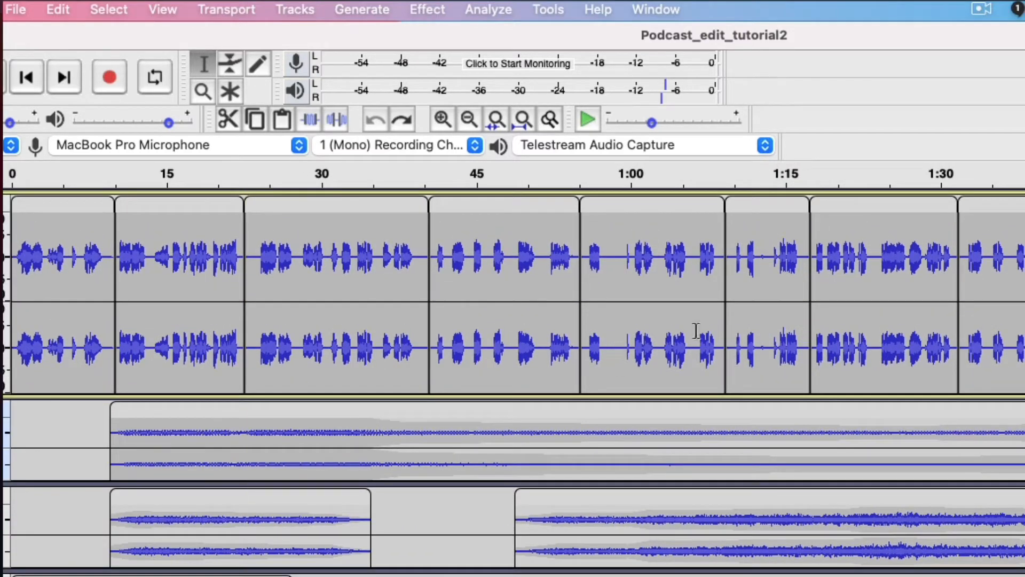
{"action": "left_click_drag", "start_coordinate": [378, 262], "coordinate": [414, 263]}
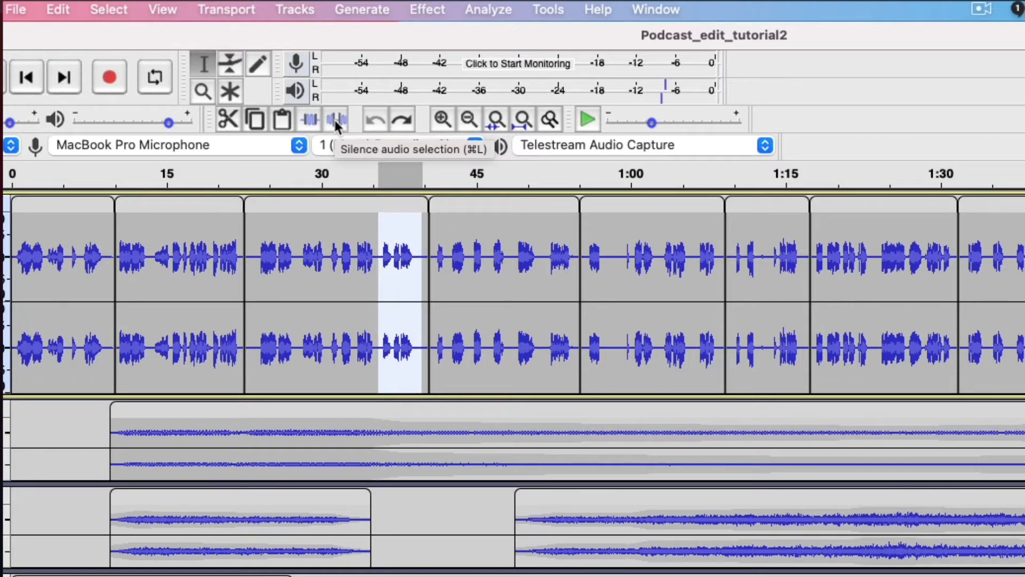
{"action": "left_click", "coordinate": [336, 120]}
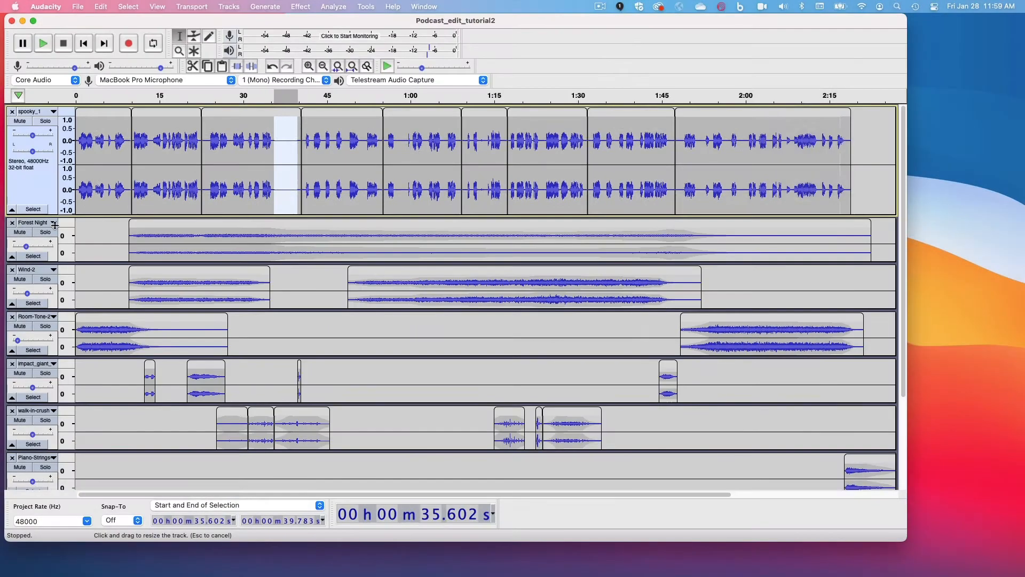
- Enlarge the spooky_1 track to examine the silenced gap at closer zoom, and undo the silencing
{"action": "left_click_drag", "start_coordinate": [55, 218], "coordinate": [88, 349]}
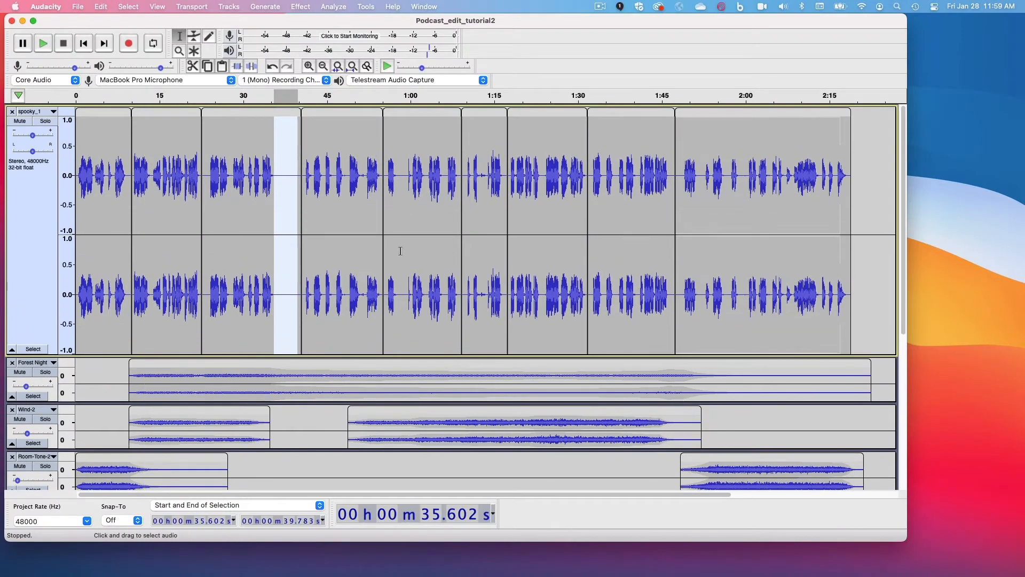
{"action": "left_click", "coordinate": [308, 67]}
{"action": "left_click", "coordinate": [309, 67]}
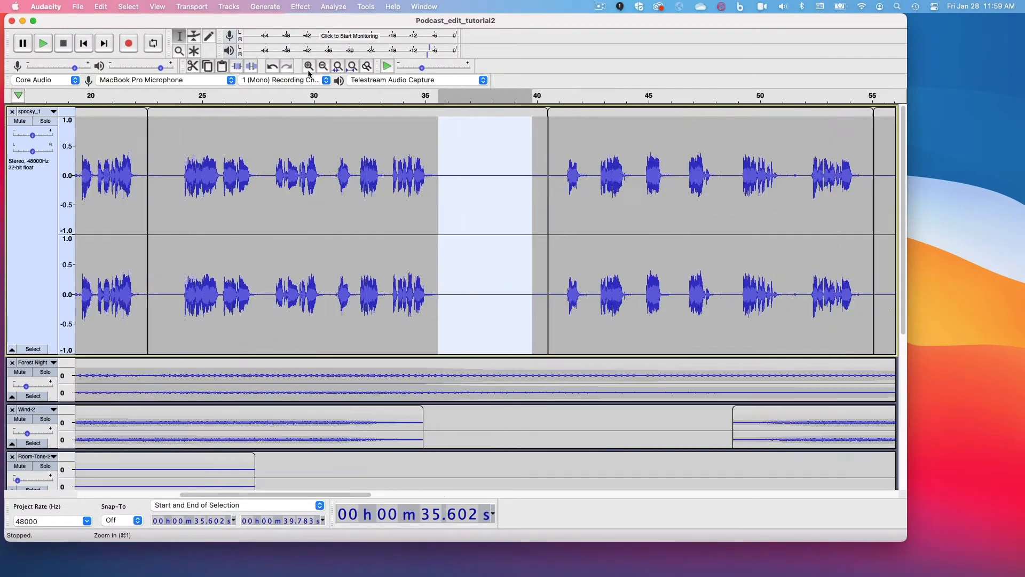
{"action": "left_click", "coordinate": [309, 67]}
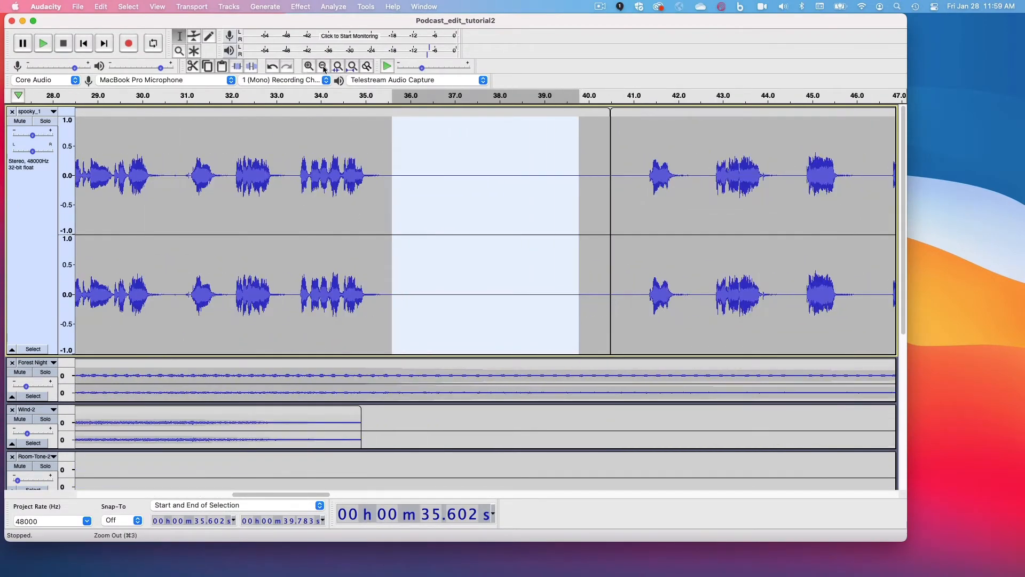
{"action": "left_click", "coordinate": [324, 67]}
{"action": "left_click", "coordinate": [324, 66]}
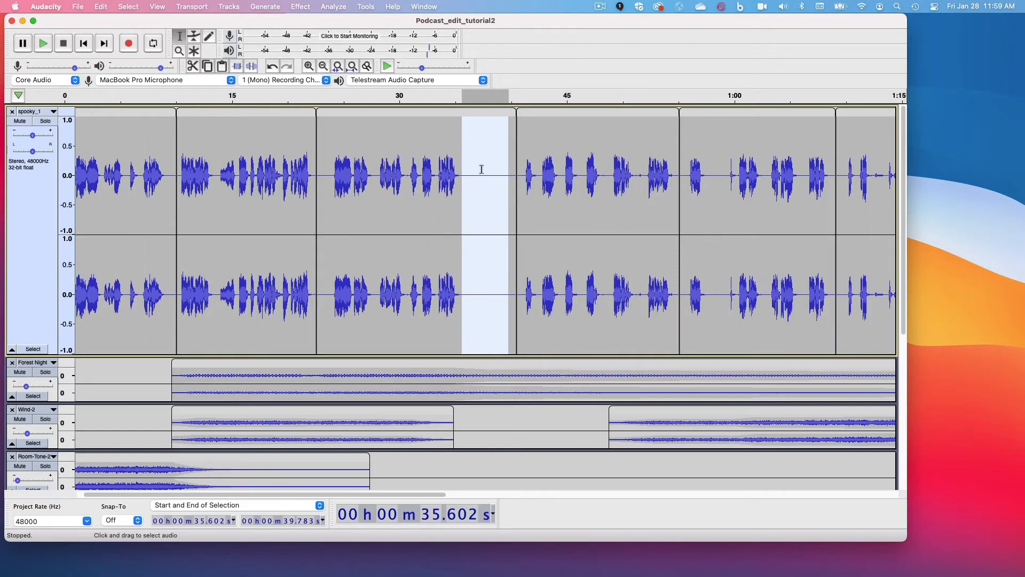
{"action": "left_click", "coordinate": [485, 171]}
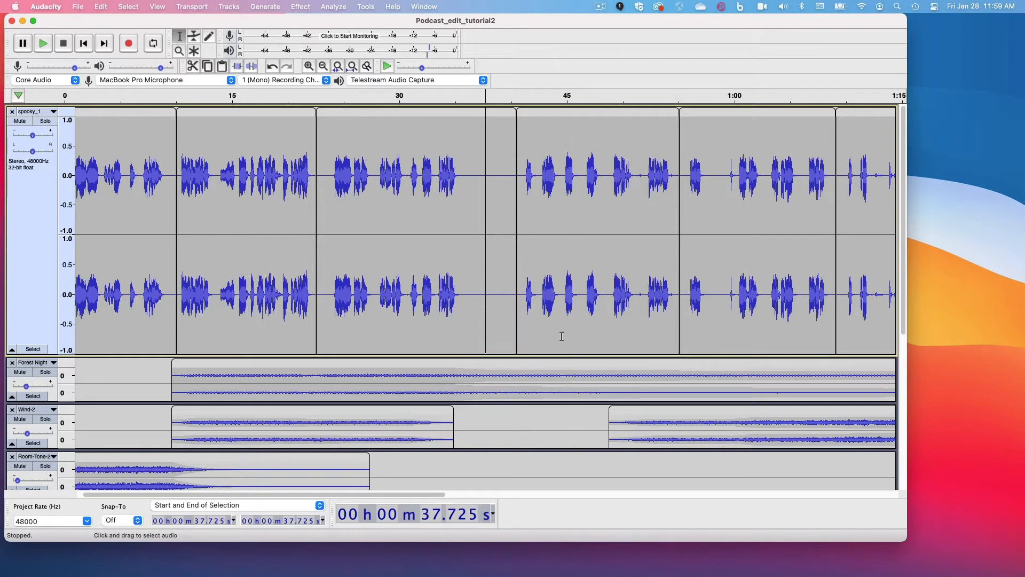
{"action": "key", "text": "super+z"}
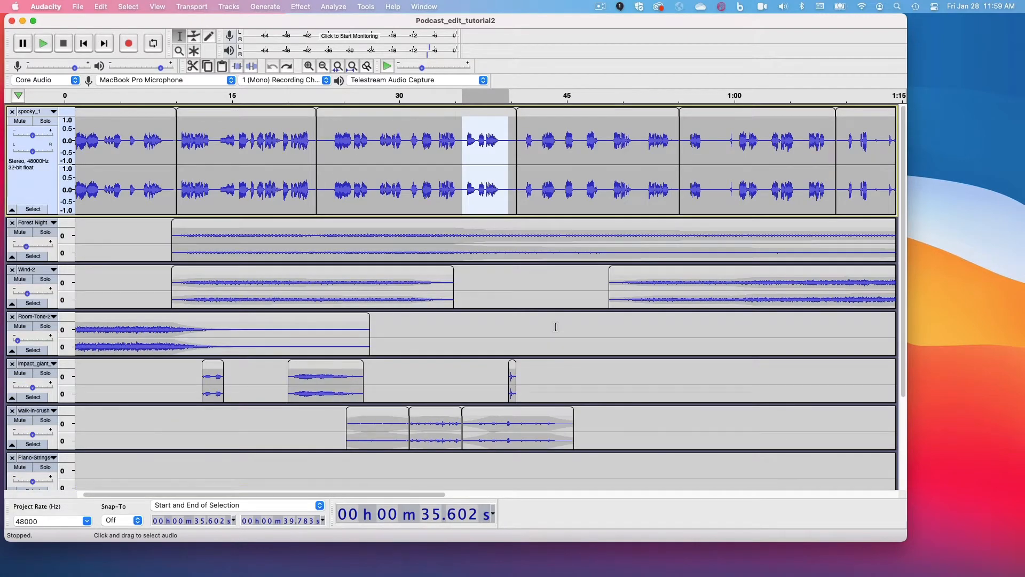
{"action": "left_click", "coordinate": [505, 186]}
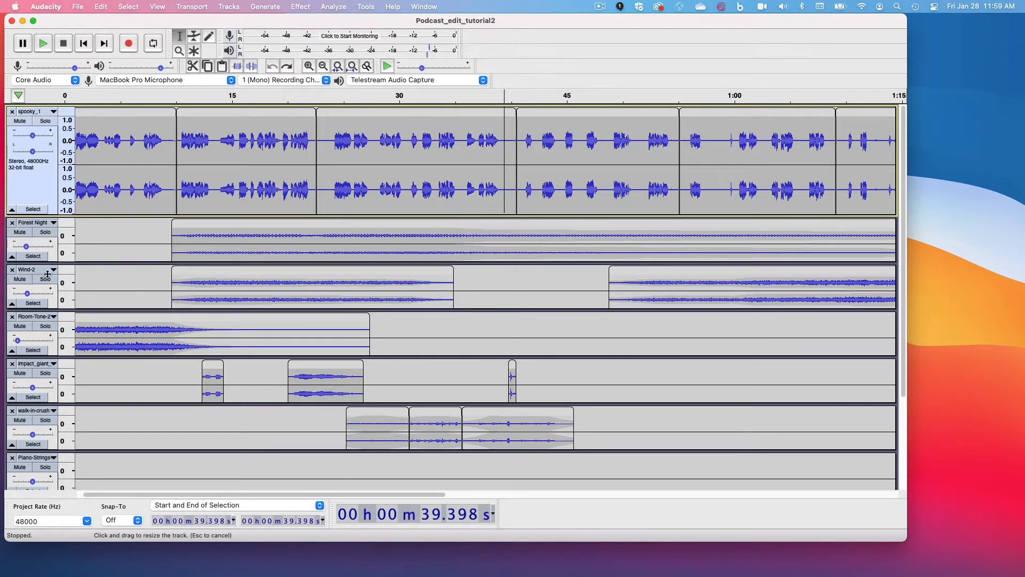
- Enlarge the Forest Night track, try shifting its clip to start at about 11.7 seconds, and undo the move
{"action": "left_click_drag", "start_coordinate": [46, 263], "coordinate": [47, 380]}
{"action": "left_click", "coordinate": [349, 157]}
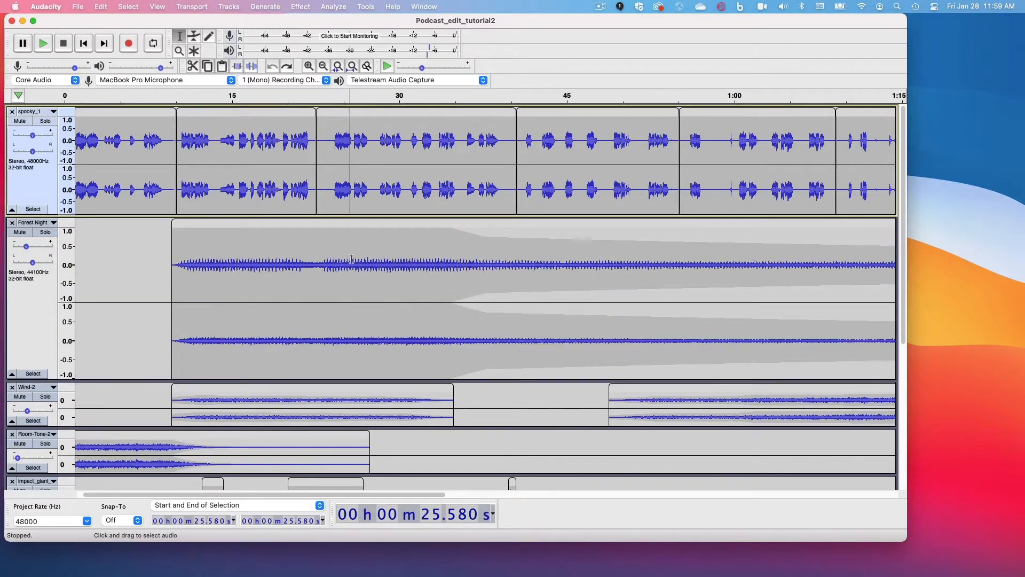
{"action": "left_click_drag", "start_coordinate": [371, 224], "coordinate": [258, 227]}
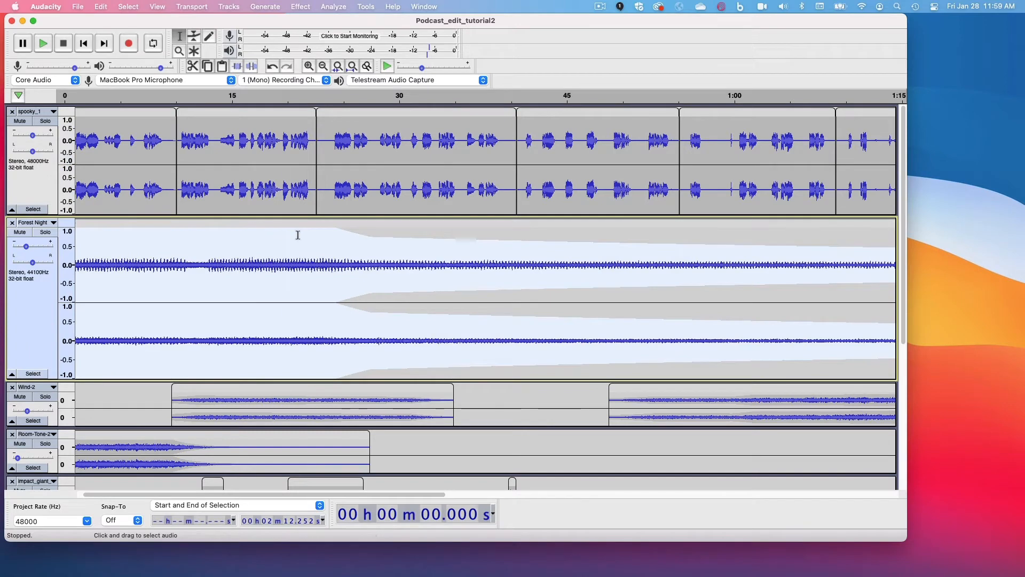
{"action": "left_click_drag", "start_coordinate": [301, 219], "coordinate": [432, 222]}
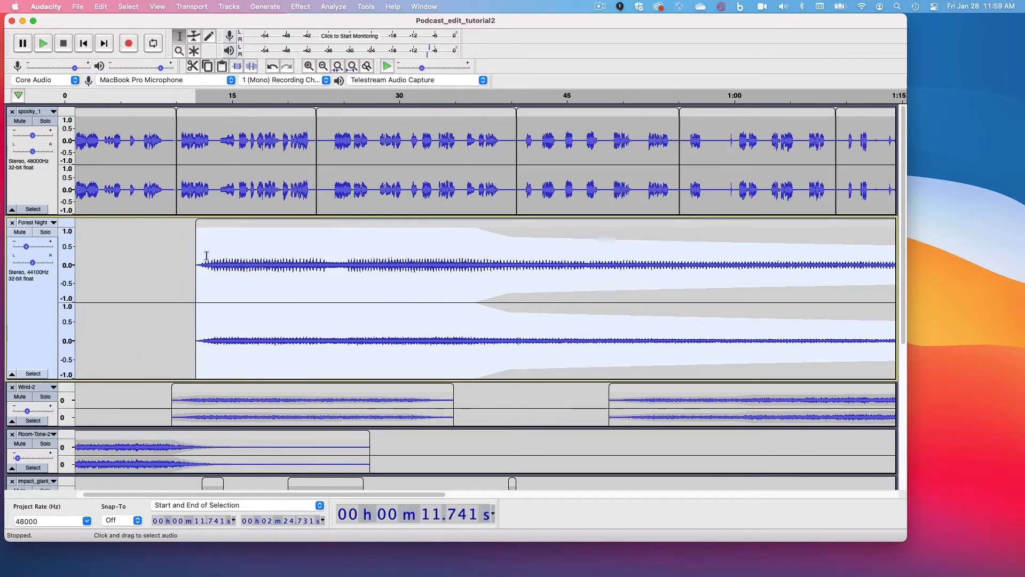
{"action": "left_click", "coordinate": [177, 261]}
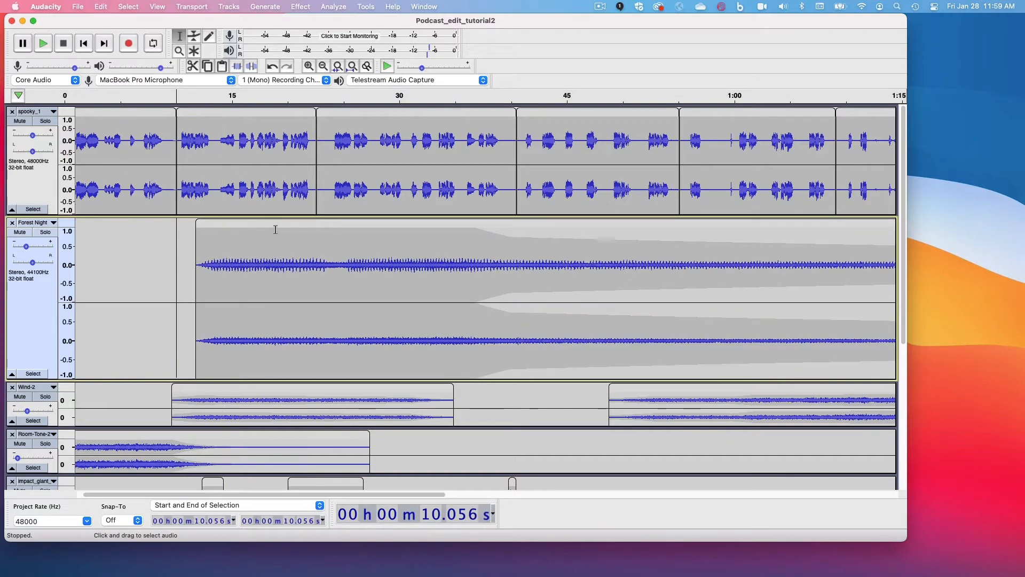
{"action": "key", "text": "ctrl+z"}
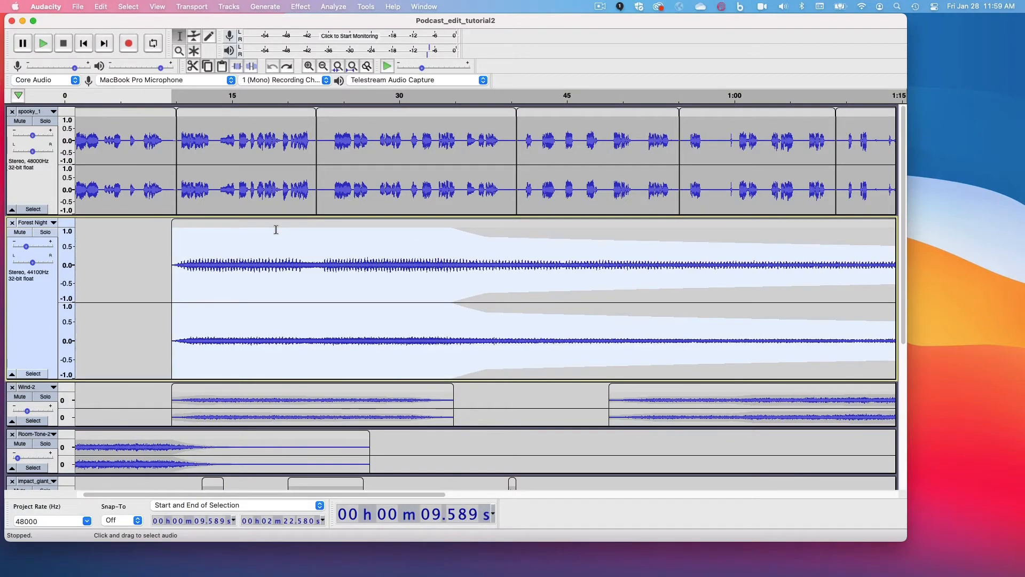
- Turn on Sync-Lock Tracks and shift the Forest Night clip about 1 second later together with the synced tracks
{"action": "left_click", "coordinate": [228, 7]}
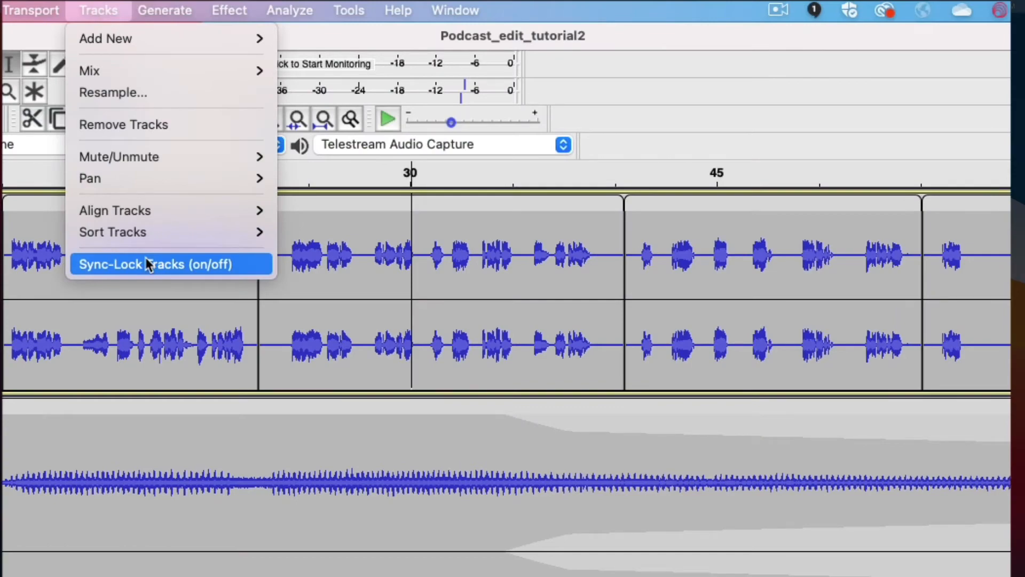
{"action": "left_click", "coordinate": [146, 257]}
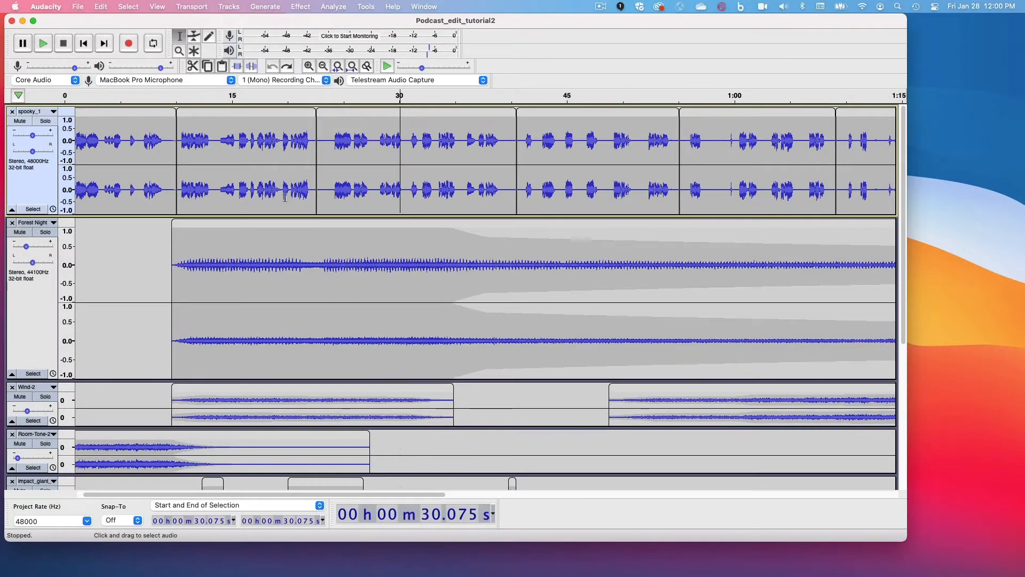
{"action": "left_click", "coordinate": [383, 181]}
{"action": "left_click_drag", "start_coordinate": [300, 223], "coordinate": [308, 244]}
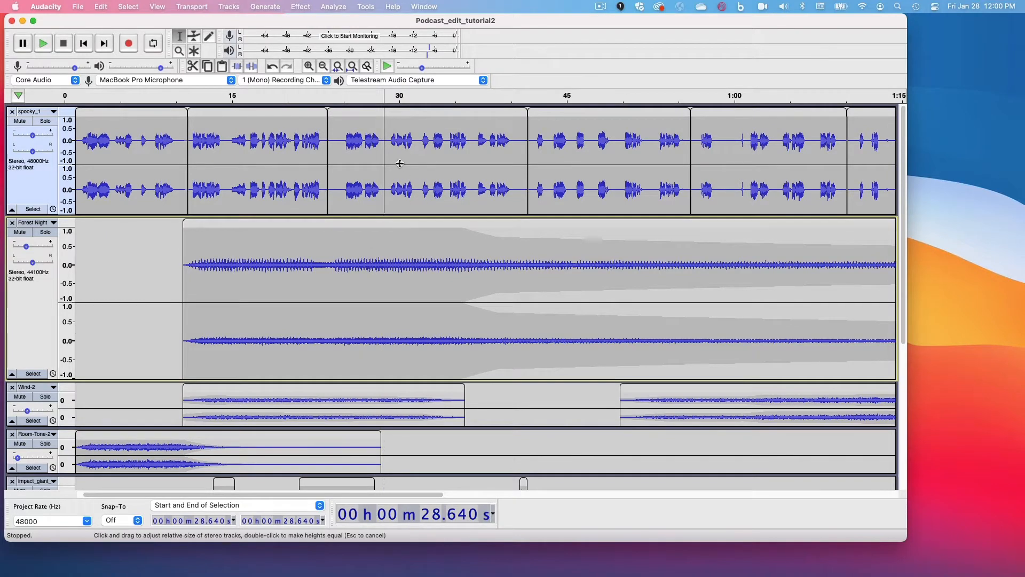
{"action": "left_click", "coordinate": [399, 223]}
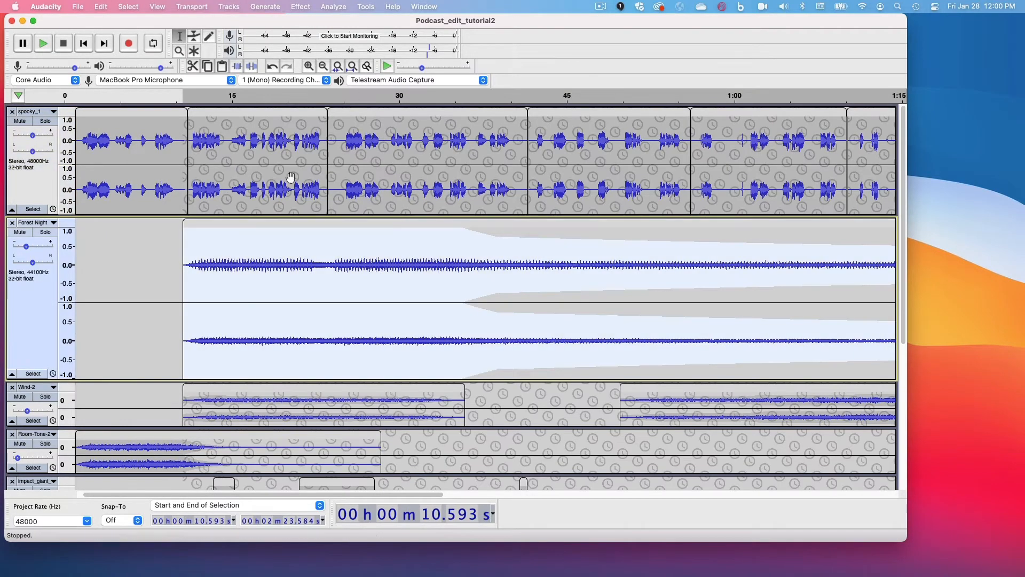
{"action": "left_click", "coordinate": [291, 243]}
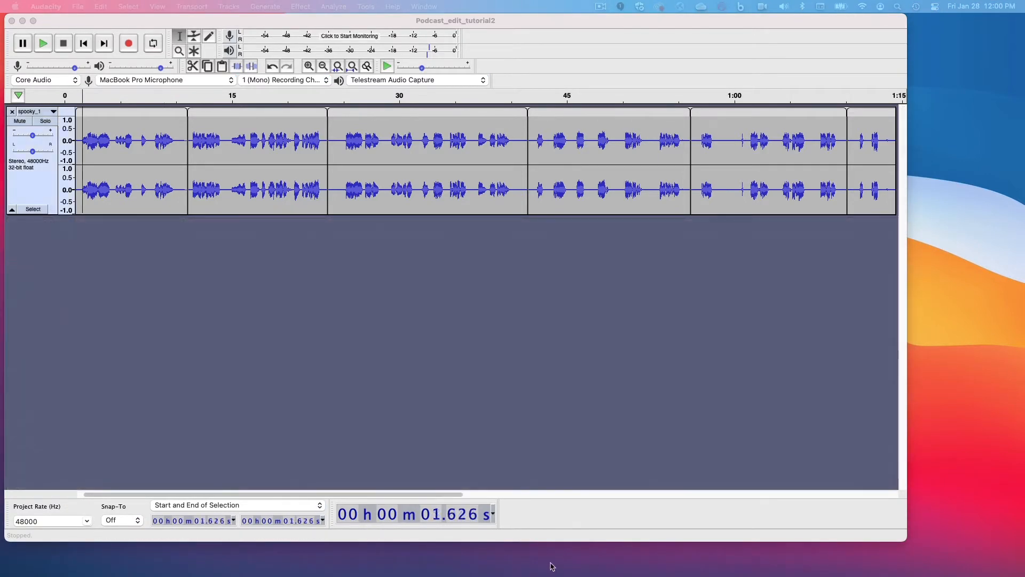
- Look through the audio effects available for the spooky_1 track, including Noise Reduction
{"action": "left_click", "coordinate": [375, 414]}
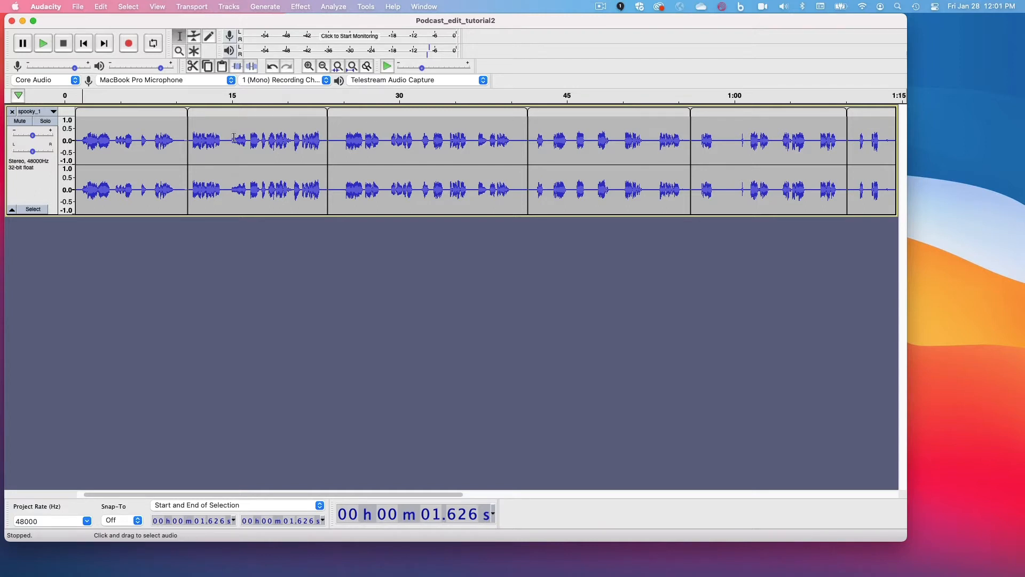
{"action": "left_click", "coordinate": [303, 9]}
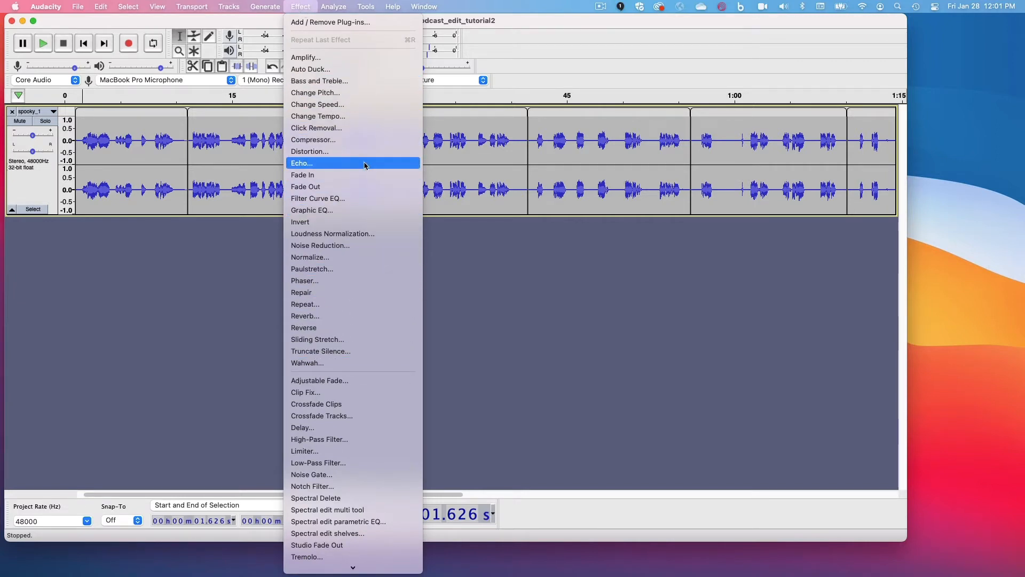
{"action": "left_click", "coordinate": [337, 246]}
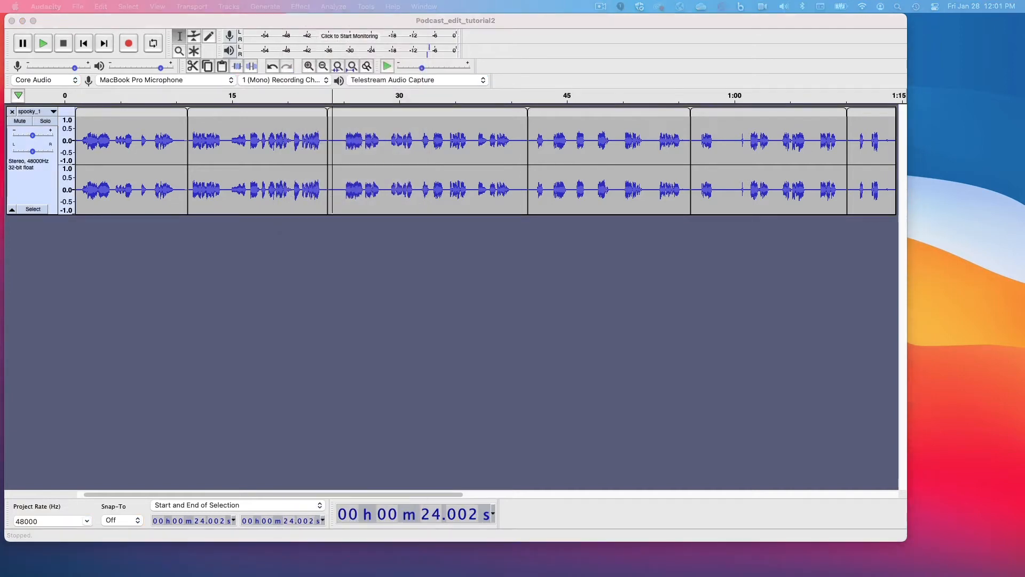
- Apply the Compressor with a -12 dB threshold and 2:1 ratio to the spooky_1 audio from about 1.3 s to 1 min 9 s
{"action": "left_click", "coordinate": [110, 159]}
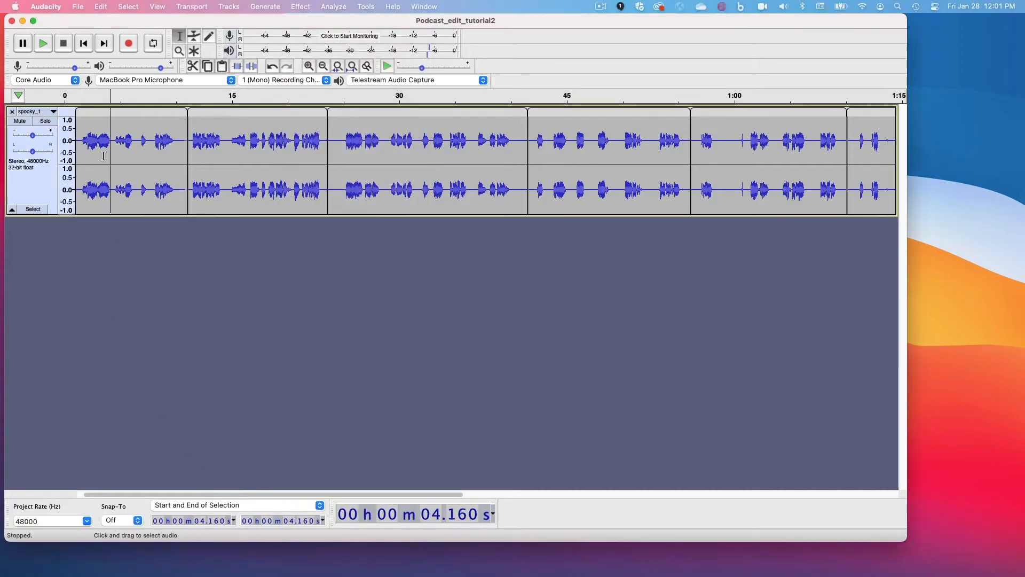
{"action": "left_click_drag", "start_coordinate": [80, 145], "coordinate": [185, 182]}
{"action": "left_click_drag", "start_coordinate": [348, 497], "coordinate": [62, 473]}
{"action": "left_click", "coordinate": [118, 154]}
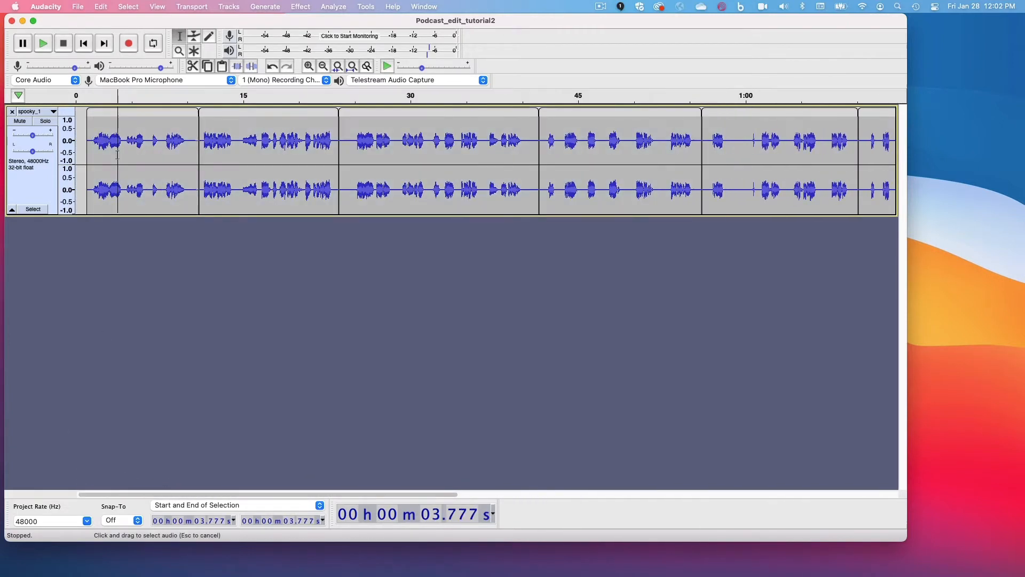
{"action": "left_click_drag", "start_coordinate": [91, 150], "coordinate": [698, 179]}
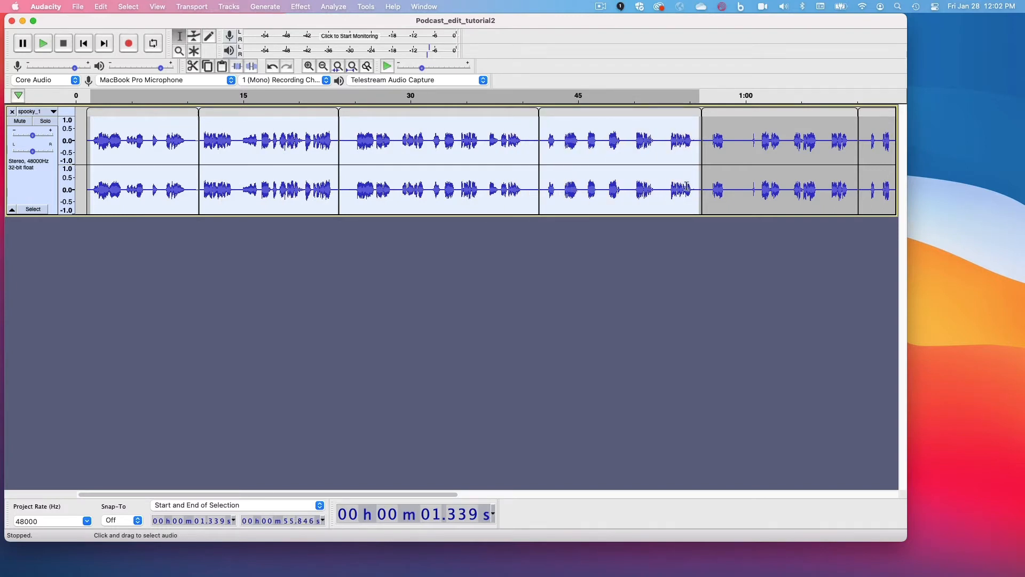
{"action": "left_click", "coordinate": [848, 132], "text": "shift"}
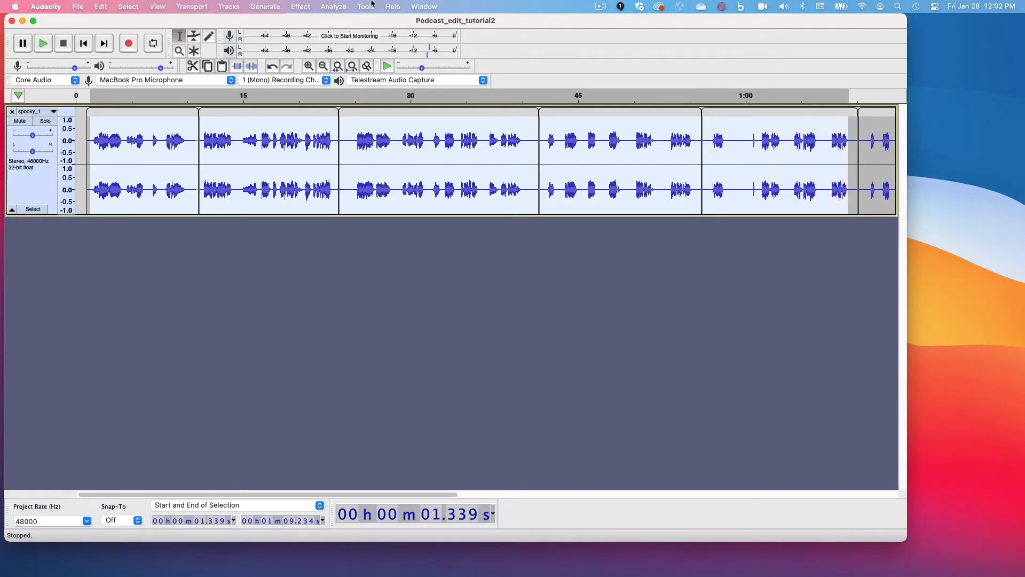
{"action": "left_click", "coordinate": [300, 7]}
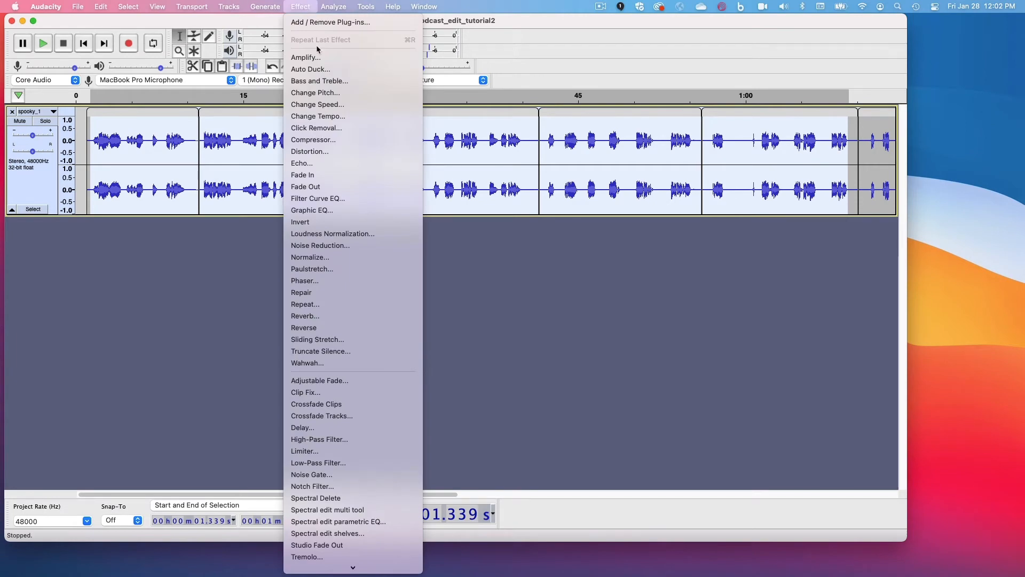
{"action": "left_click", "coordinate": [315, 139]}
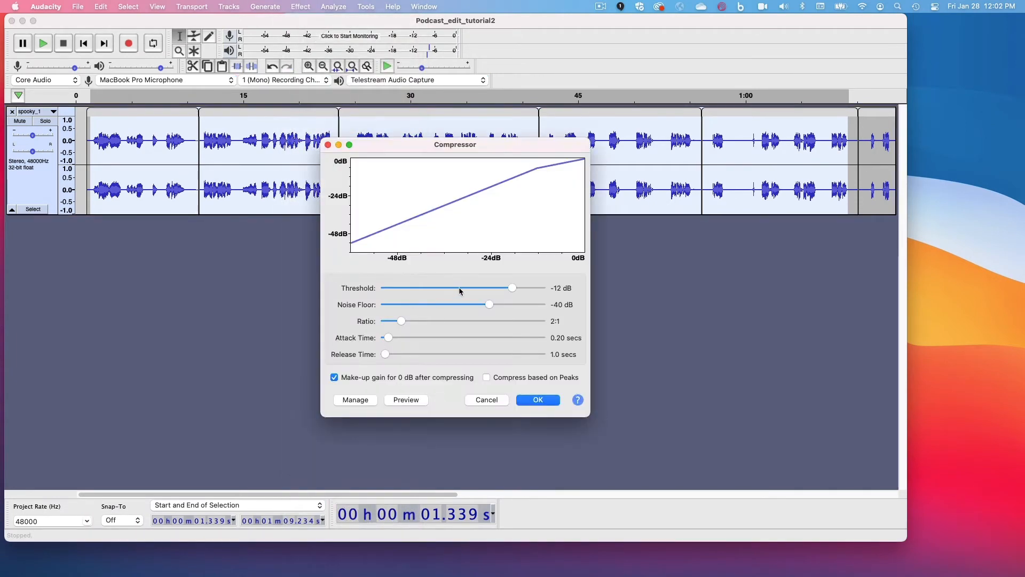
{"action": "left_click", "coordinate": [543, 402]}
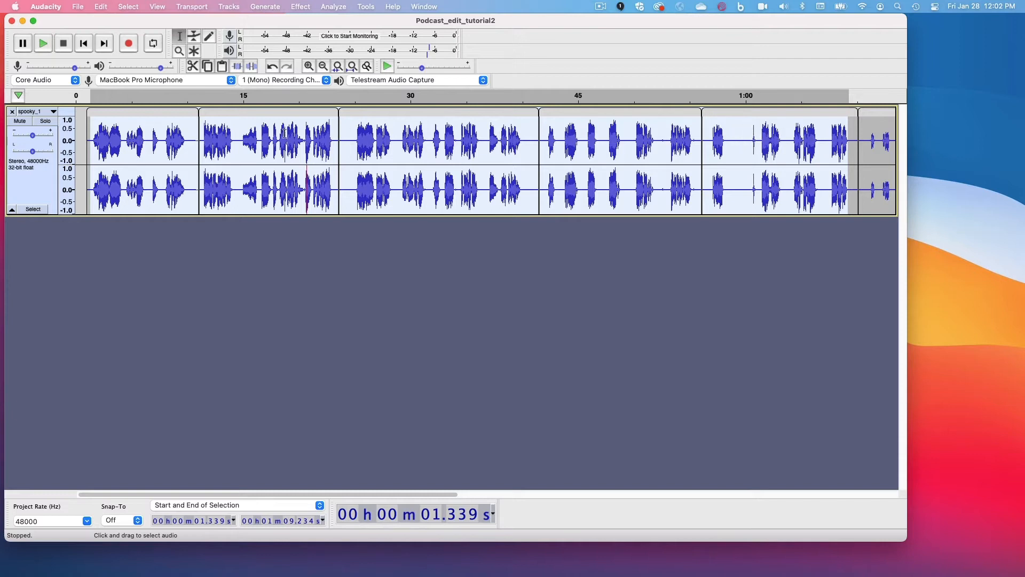
- Play the compressed start of the spooky_1 narration, and undo the compression to replay the same passage for comparison
{"action": "left_click", "coordinate": [93, 160]}
{"action": "left_click", "coordinate": [44, 45]}
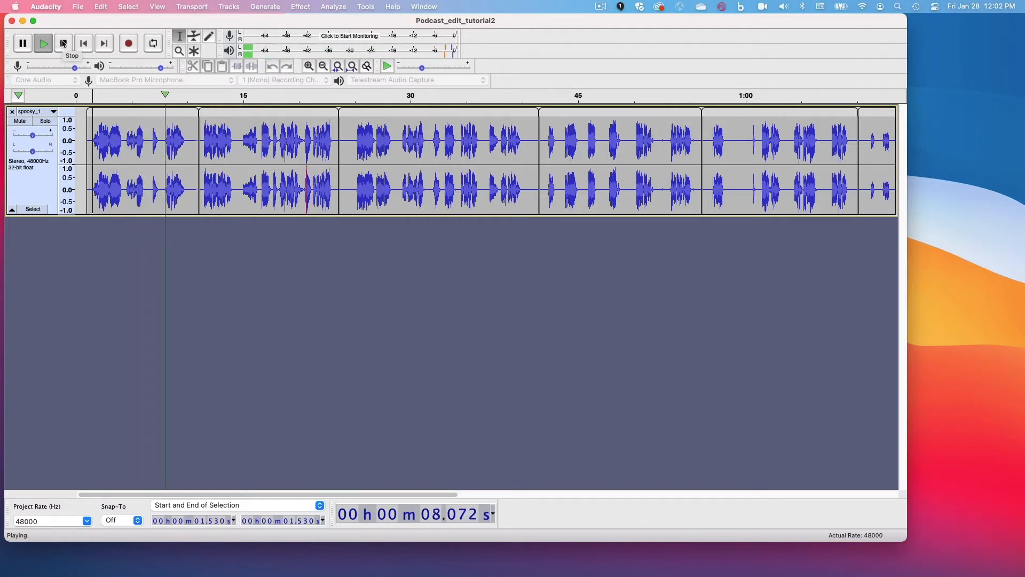
{"action": "left_click", "coordinate": [63, 43]}
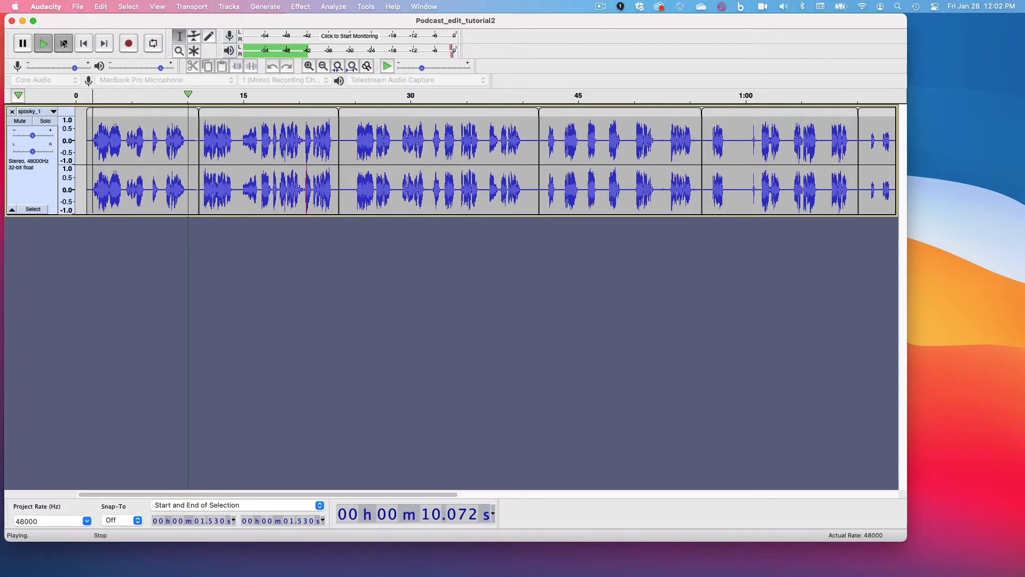
{"action": "key", "text": "super+a"}
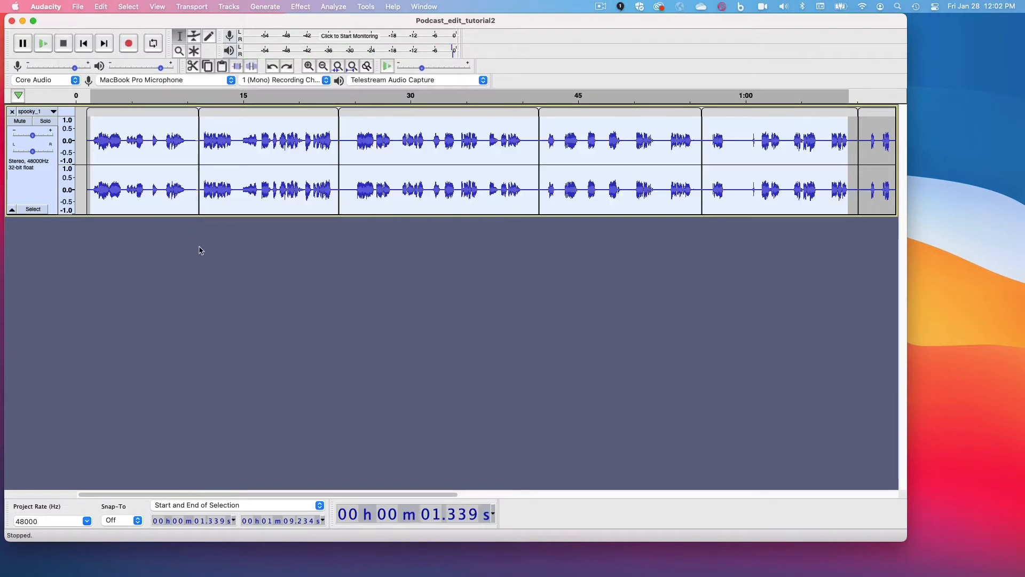
{"action": "left_click", "coordinate": [94, 140]}
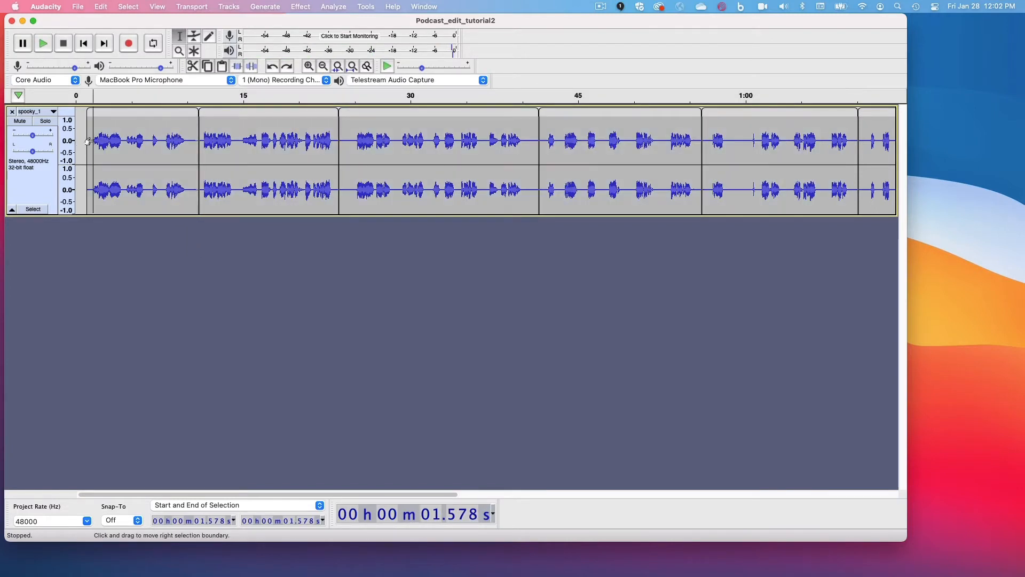
{"action": "left_click", "coordinate": [43, 43]}
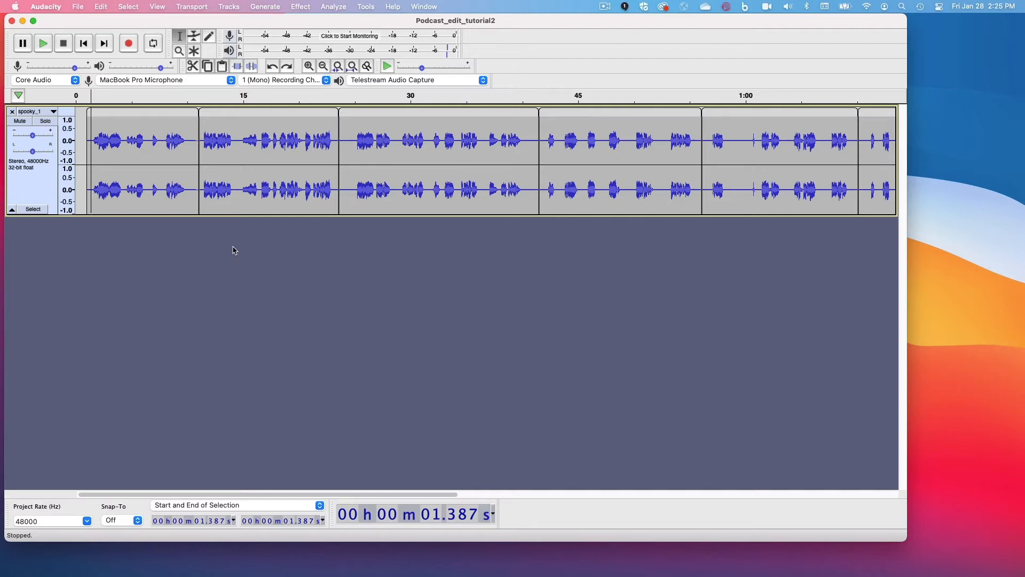
- Select the entire spooky_1 track and open the Filter Curve EQ effect for it
{"action": "left_click_drag", "start_coordinate": [93, 141], "coordinate": [374, 145]}
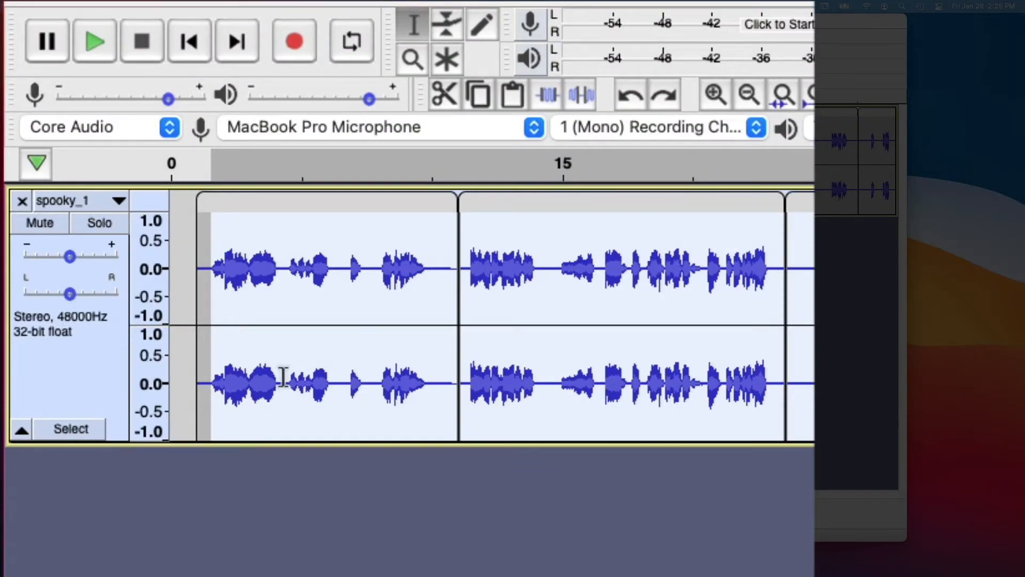
{"action": "left_click", "coordinate": [96, 425]}
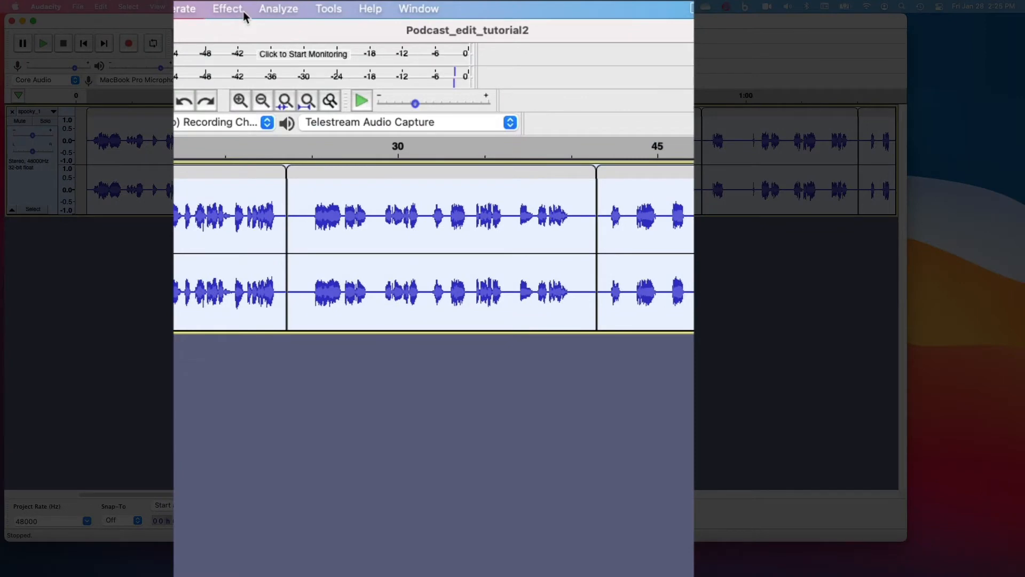
{"action": "left_click", "coordinate": [242, 10]}
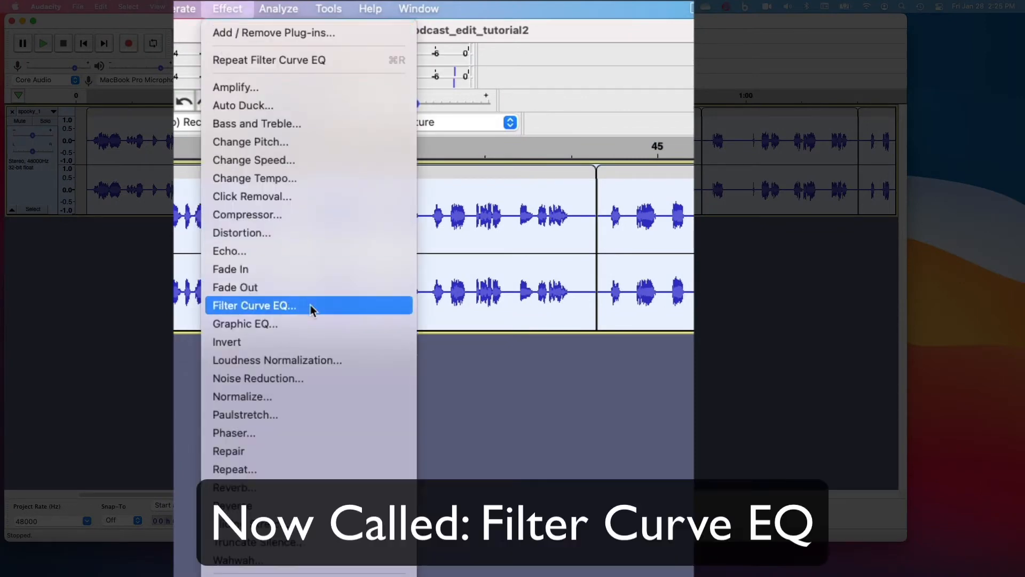
{"action": "left_click", "coordinate": [310, 306]}
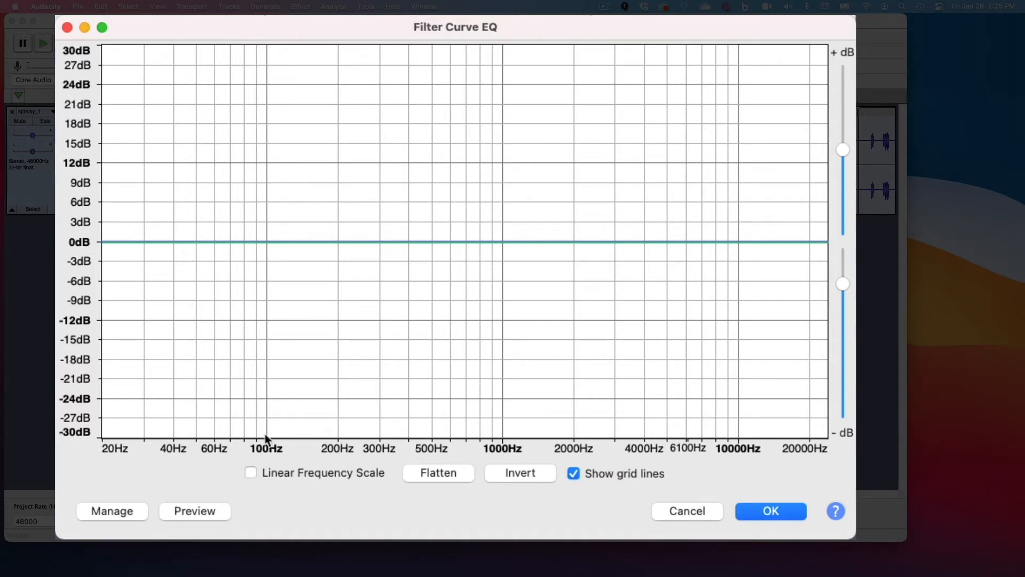
- Shape an EQ boost of about 23 dB near 140 Hz, anchored at 0 dB near 85 Hz and 200 Hz
{"action": "left_click", "coordinate": [248, 244]}
{"action": "left_click_drag", "start_coordinate": [268, 247], "coordinate": [341, 239]}
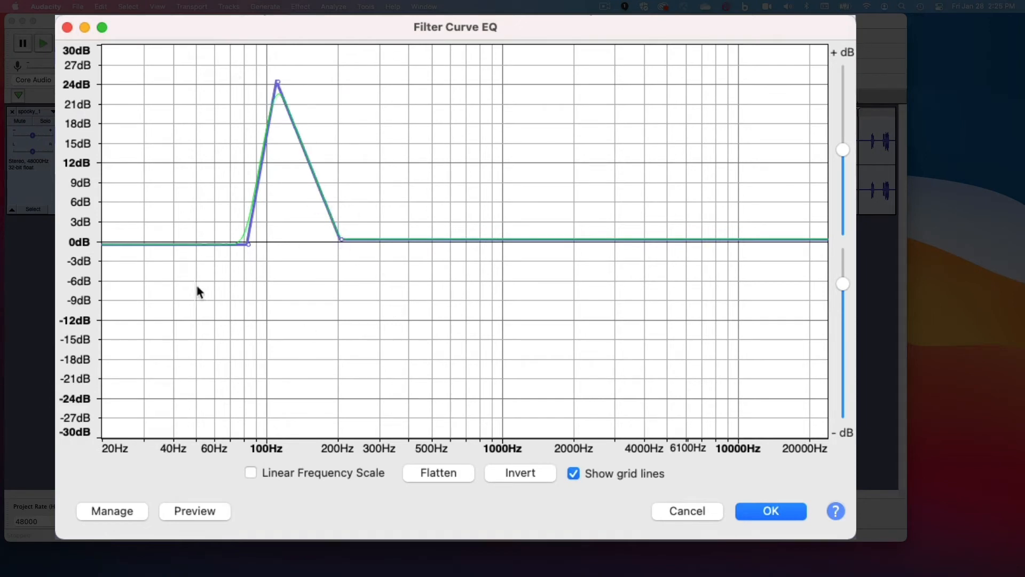
{"action": "left_click_drag", "start_coordinate": [279, 83], "coordinate": [299, 91]}
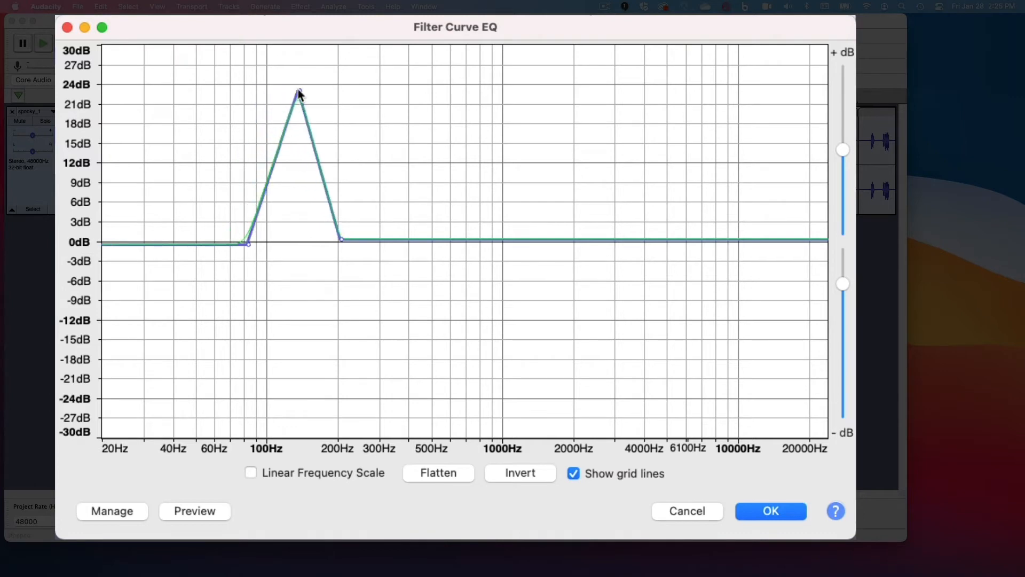
- Load the Telephone factory preset in the Filter Curve EQ and preview its sound briefly
{"action": "left_click", "coordinate": [113, 510]}
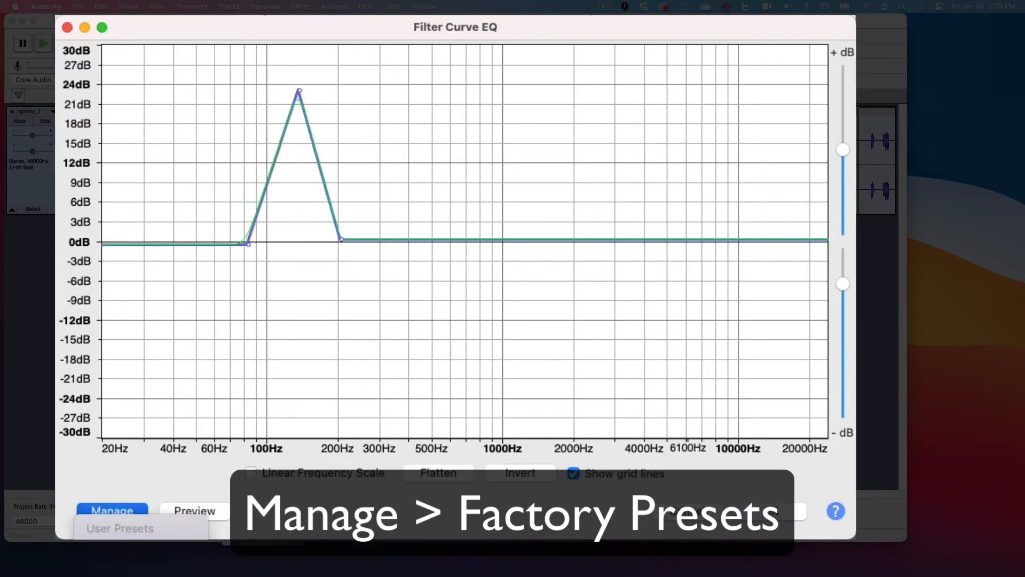
{"action": "mouse_move", "coordinate": [112, 576]}
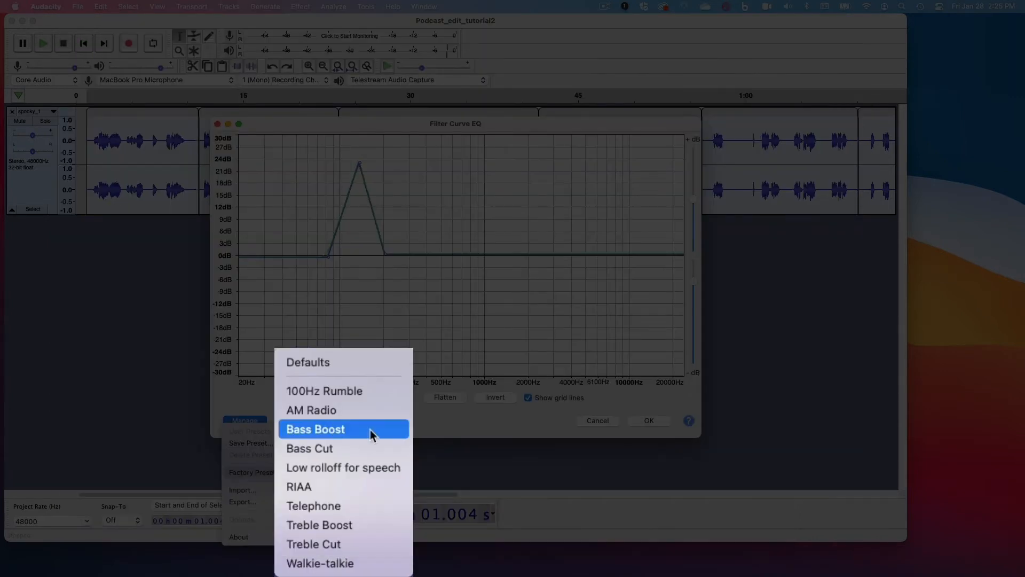
{"action": "left_click", "coordinate": [359, 502]}
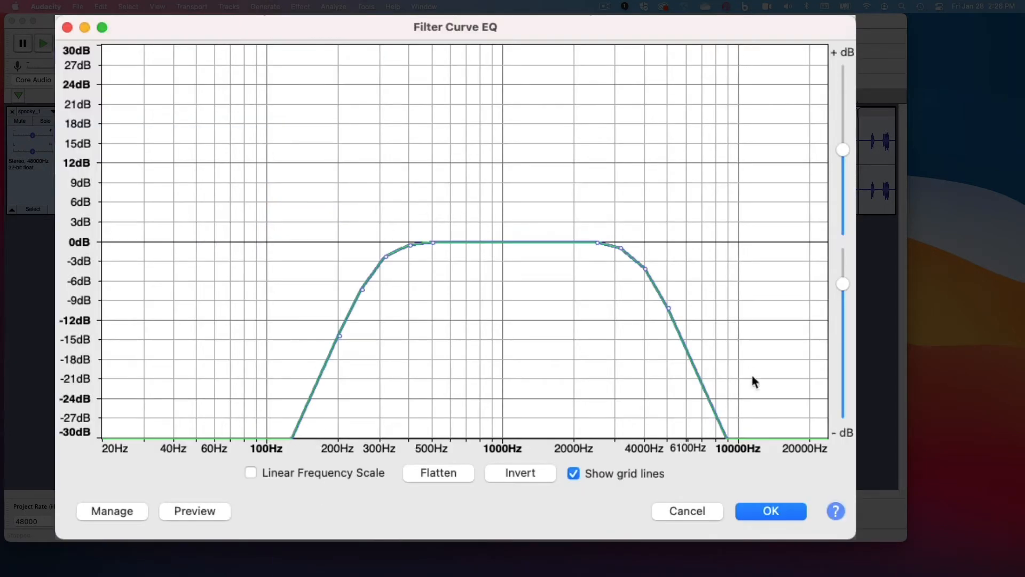
{"action": "left_click", "coordinate": [193, 511]}
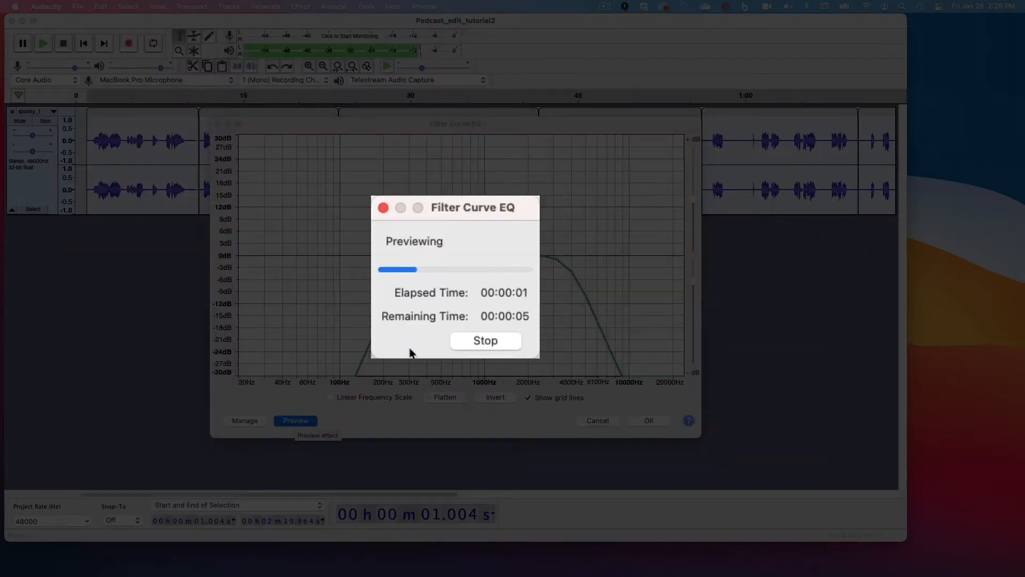
{"action": "left_click", "coordinate": [480, 340]}
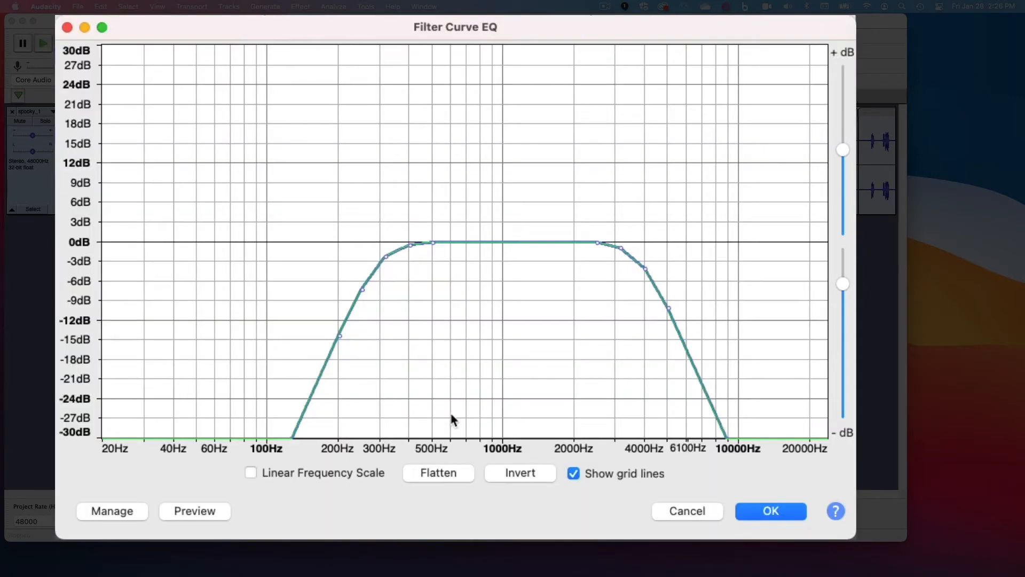
- Load the Bass Boost factory preset, and replace it with the Treble Boost preset to compare the curves
{"action": "left_click", "coordinate": [138, 511]}
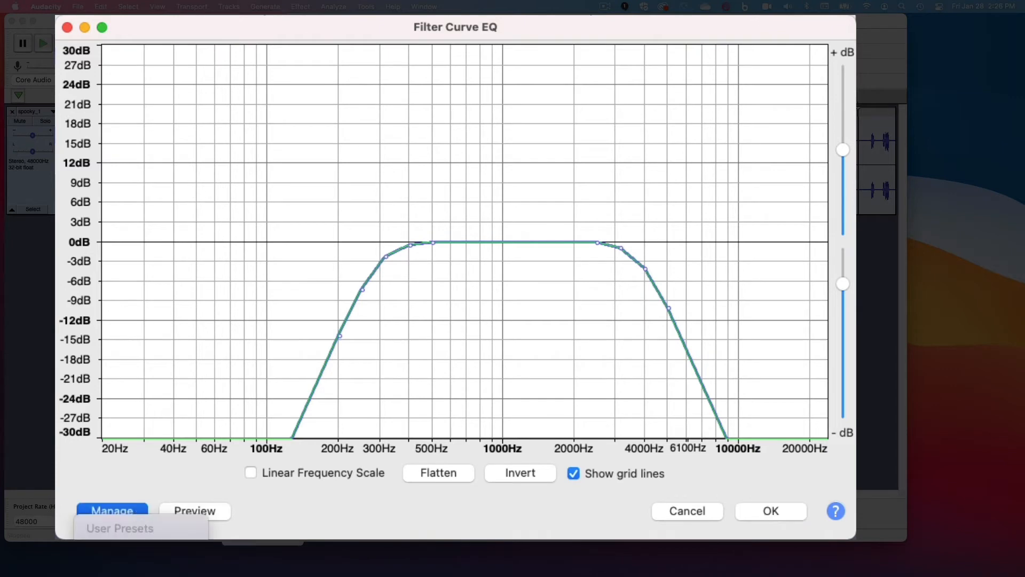
{"action": "mouse_move", "coordinate": [157, 576]}
{"action": "left_click", "coordinate": [363, 430]}
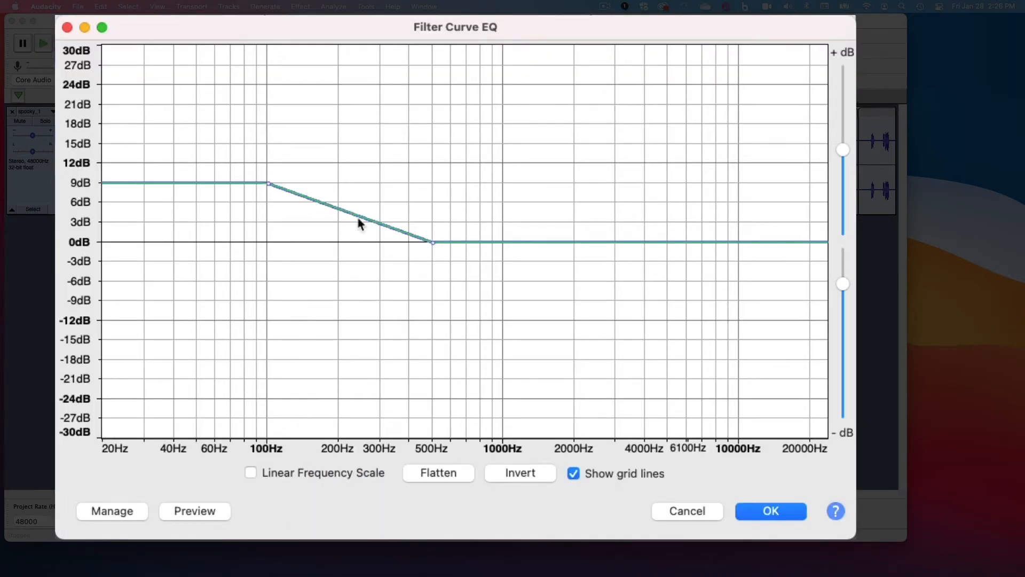
{"action": "left_click", "coordinate": [105, 512]}
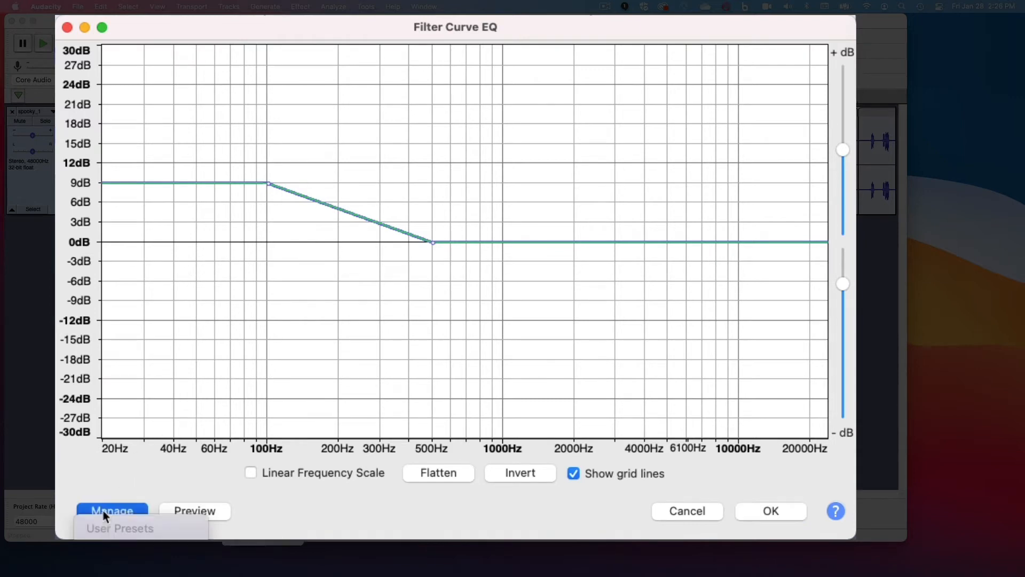
{"action": "mouse_move", "coordinate": [257, 473]}
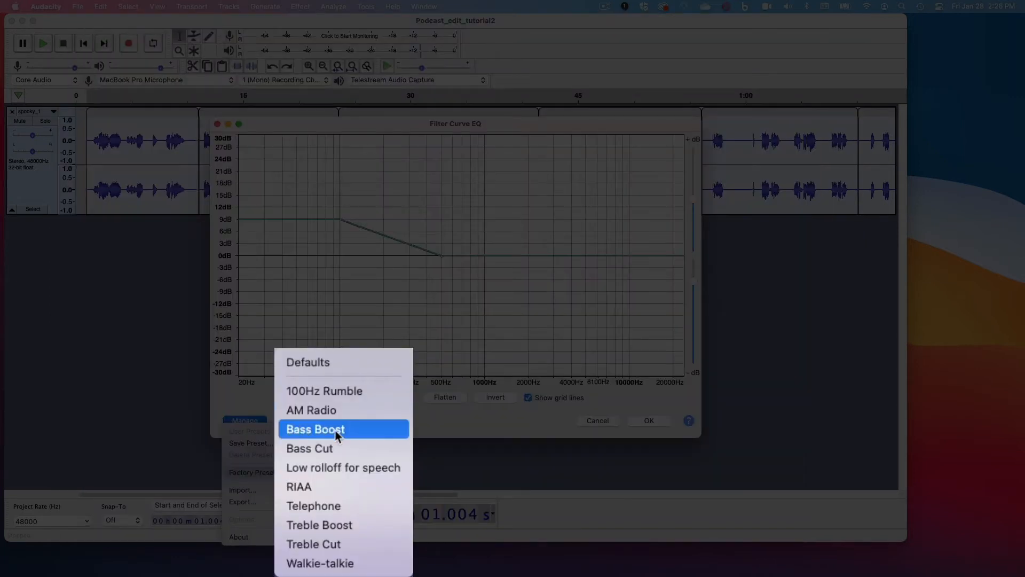
{"action": "left_click", "coordinate": [336, 525]}
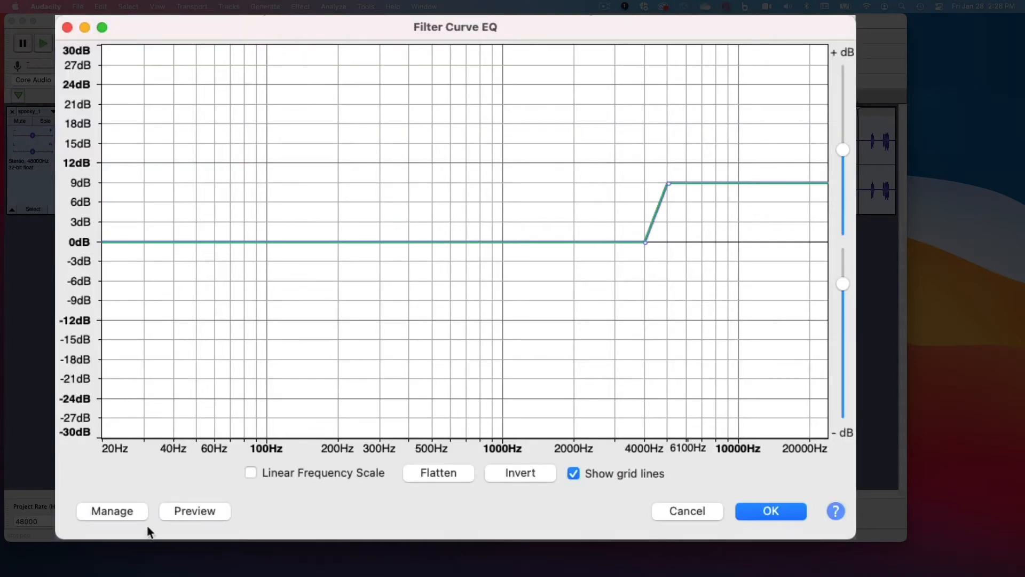
- Load the Bass Boost factory preset again and preview it on the narration
{"action": "left_click", "coordinate": [133, 511]}
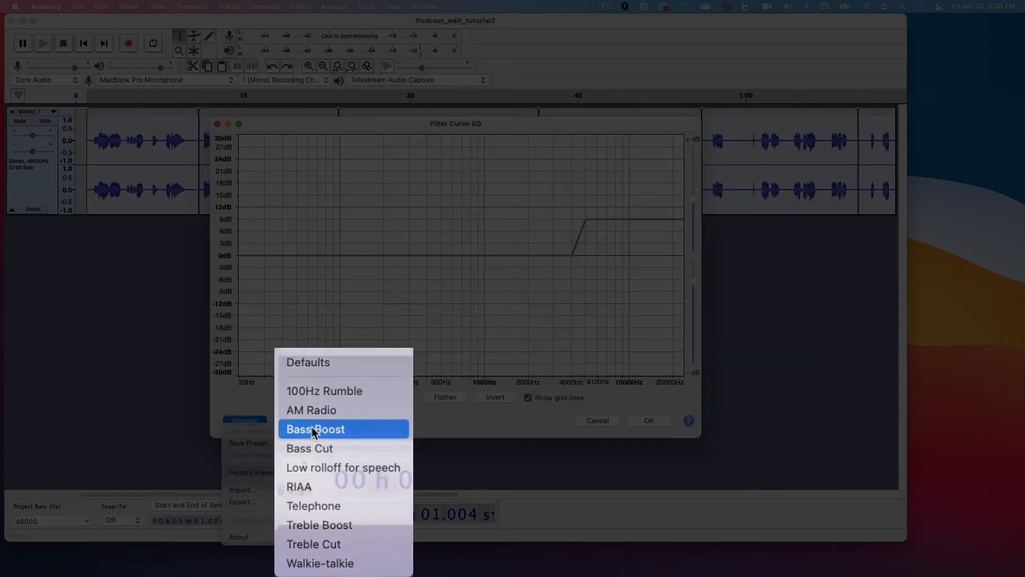
{"action": "left_click", "coordinate": [187, 526]}
{"action": "left_click", "coordinate": [197, 507]}
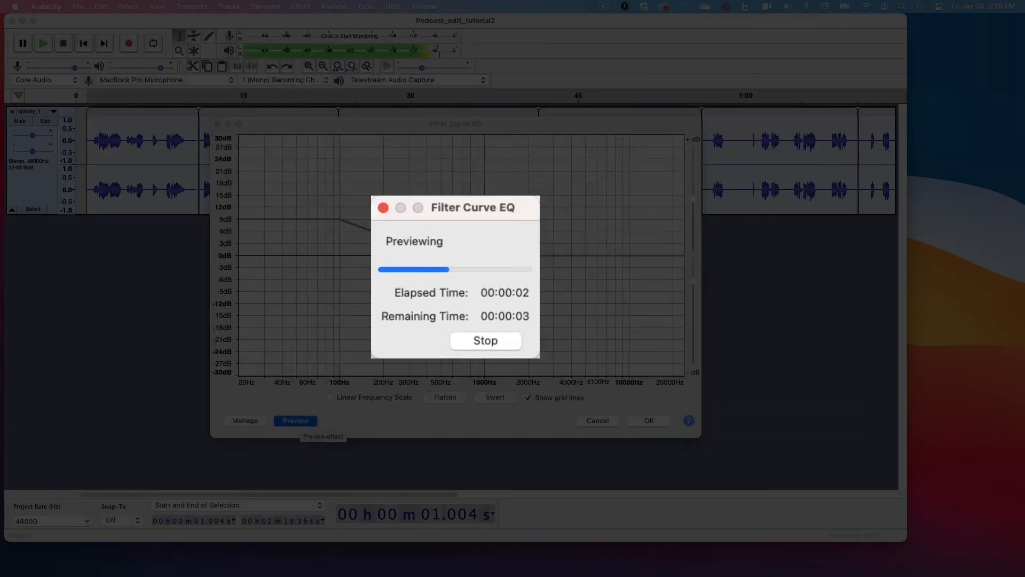
{"action": "left_click", "coordinate": [492, 344]}
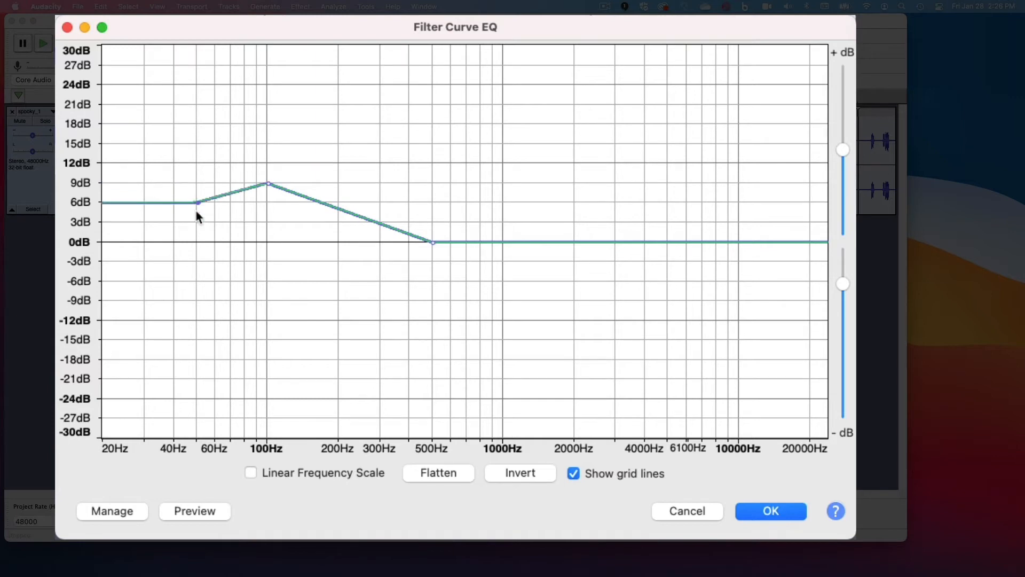
- Reshape the bass curve to about -3 dB near 57 Hz with a 21 dB peak near 175 Hz, adding a point near 2400 Hz
{"action": "left_click_drag", "start_coordinate": [196, 192], "coordinate": [208, 263]}
{"action": "left_click_drag", "start_coordinate": [268, 184], "coordinate": [240, 87]}
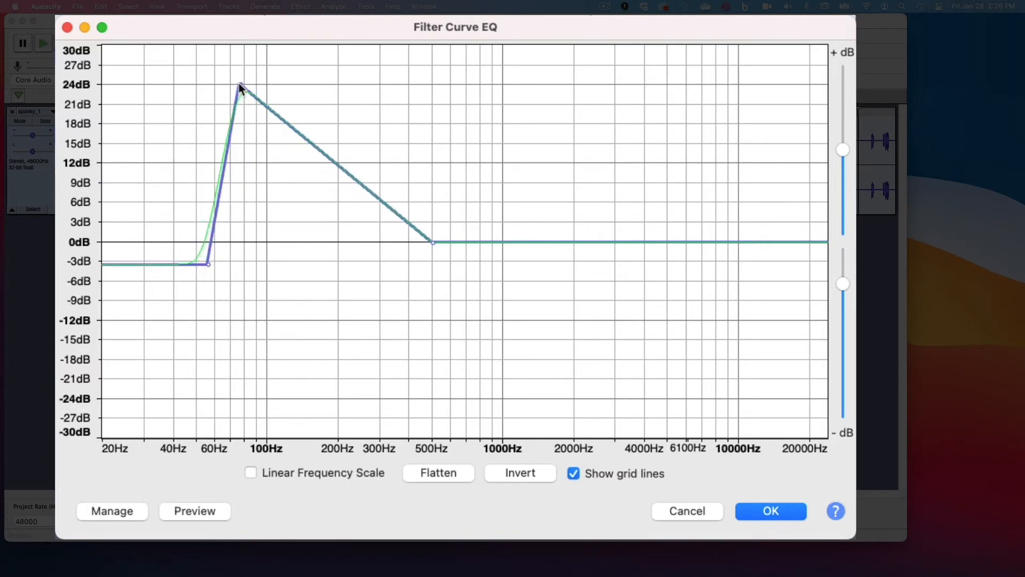
{"action": "left_click", "coordinate": [591, 243]}
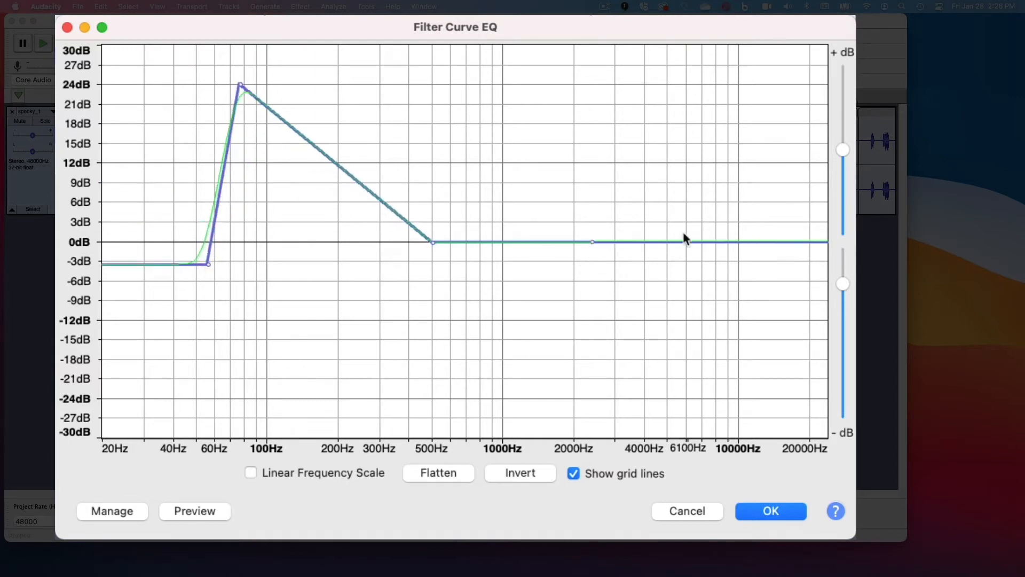
{"action": "left_click_drag", "start_coordinate": [239, 85], "coordinate": [323, 109]}
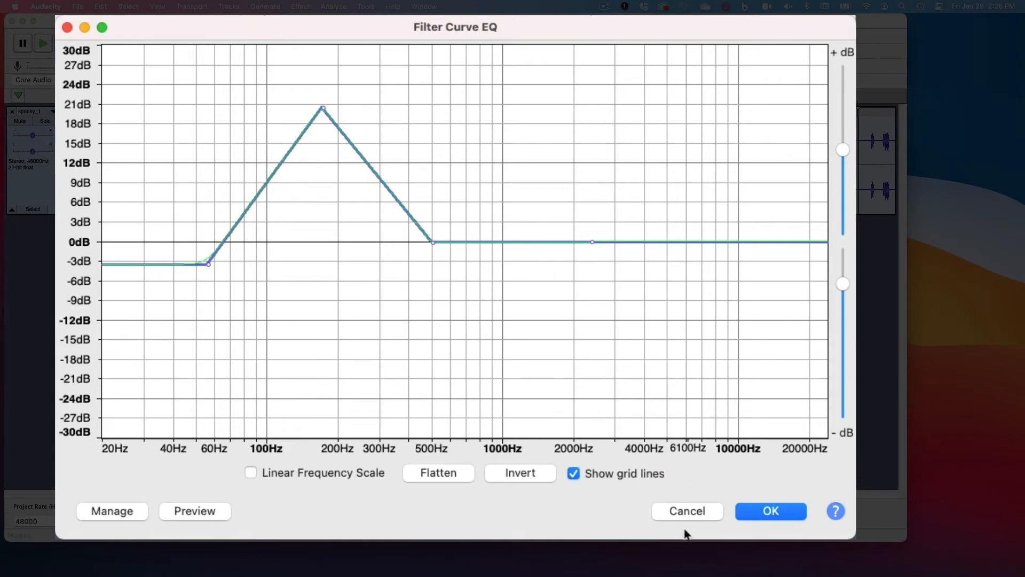
- Cut the EQ curve to about -30 dB near 19000 Hz and raise the point near 2400 Hz to about 5 dB
{"action": "left_click", "coordinate": [759, 241]}
{"action": "left_click_drag", "start_coordinate": [793, 242], "coordinate": [804, 440]}
{"action": "left_click_drag", "start_coordinate": [592, 242], "coordinate": [590, 208]}
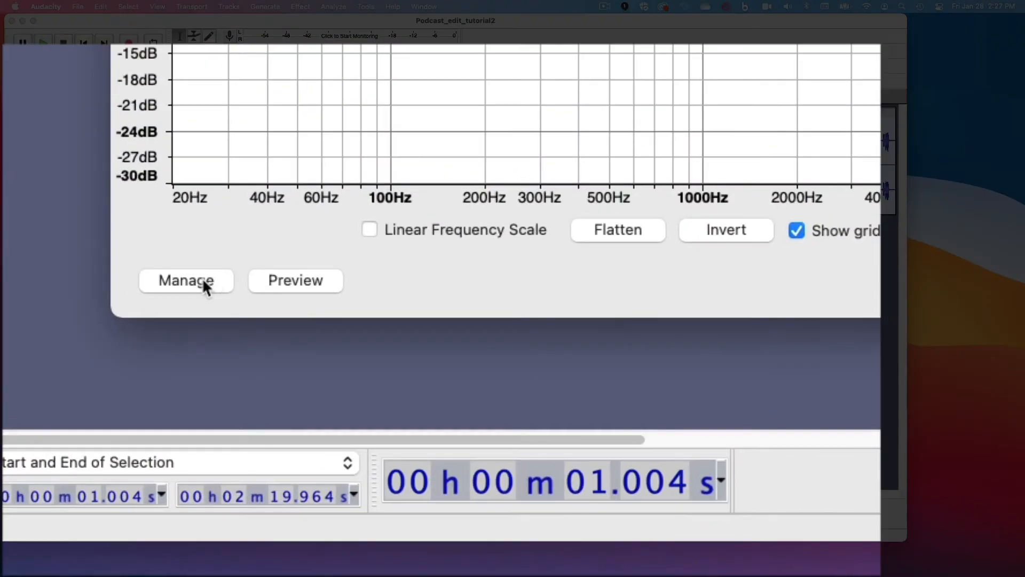
- Apply the reshaped Filter Curve EQ to the narration track, and undo the effect
{"action": "left_click", "coordinate": [255, 421]}
{"action": "key", "text": "Escape"}
{"action": "left_click", "coordinate": [666, 421]}
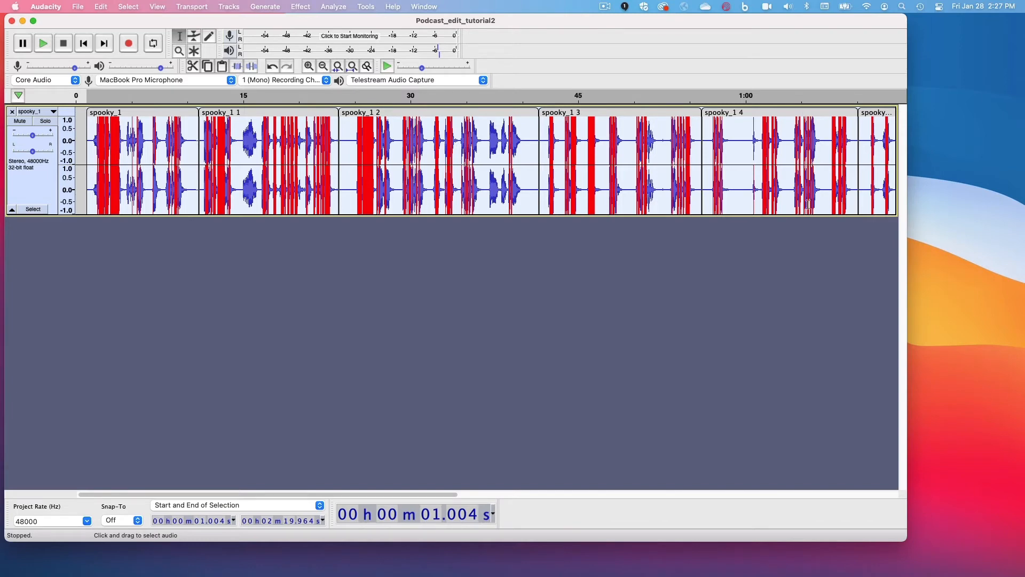
{"action": "key", "text": "super+z"}
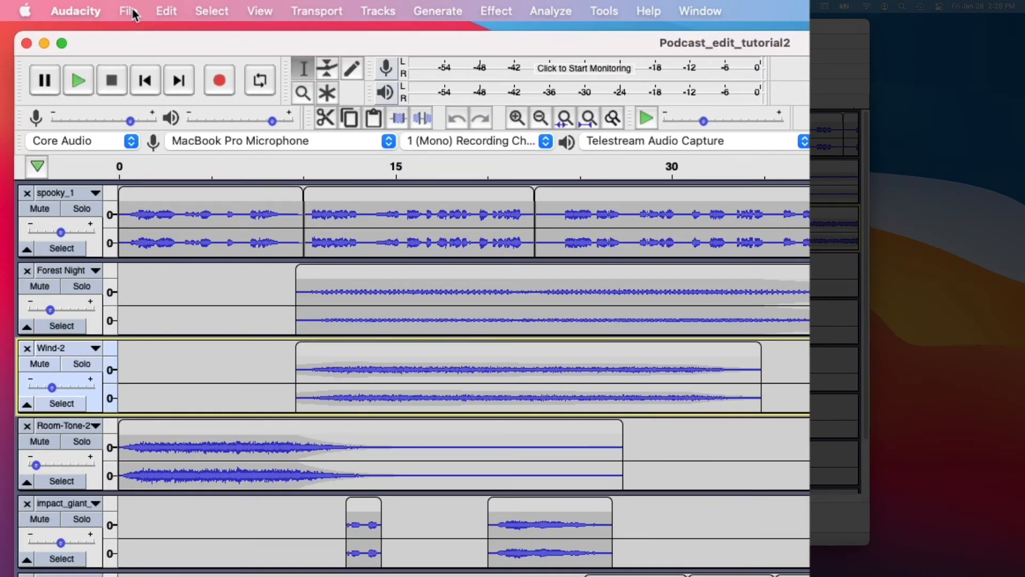
- Save the project under the name SpookyPodcast_edit2 on the Desktop as an Audacity project (*.aup)
{"action": "left_click", "coordinate": [131, 12]}
{"action": "mouse_move", "coordinate": [160, 123]}
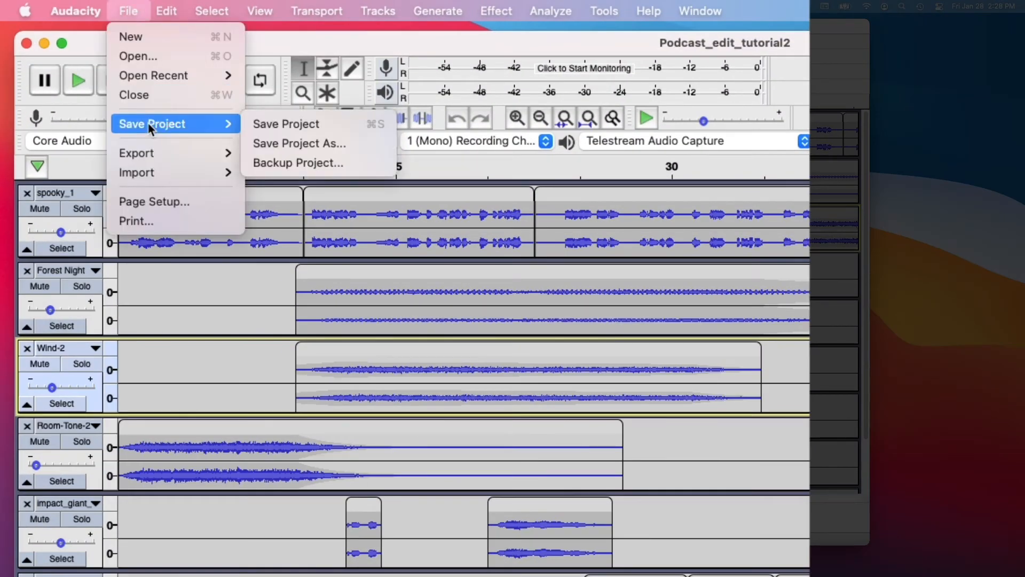
{"action": "left_click", "coordinate": [302, 145]}
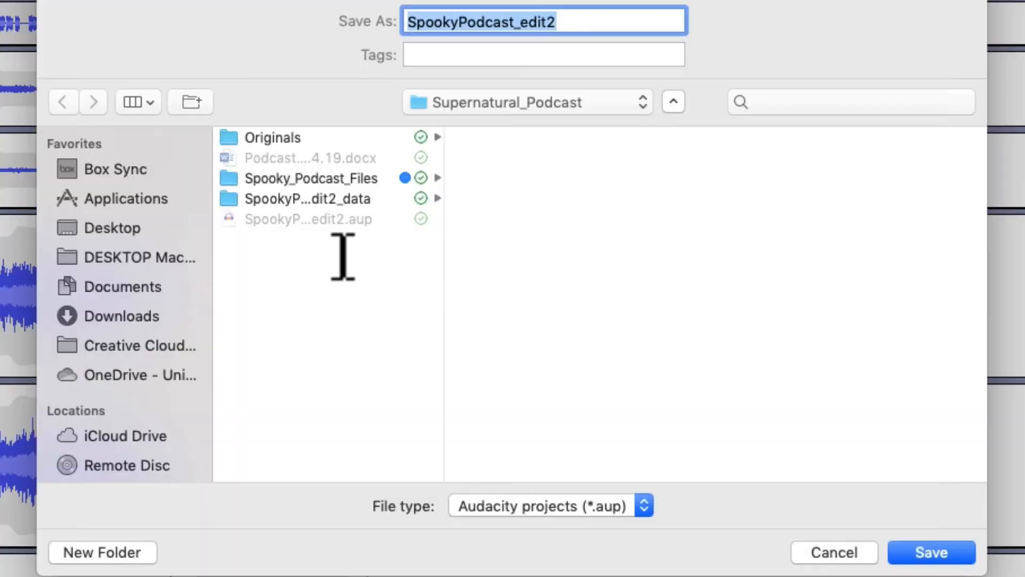
{"action": "left_click", "coordinate": [76, 227]}
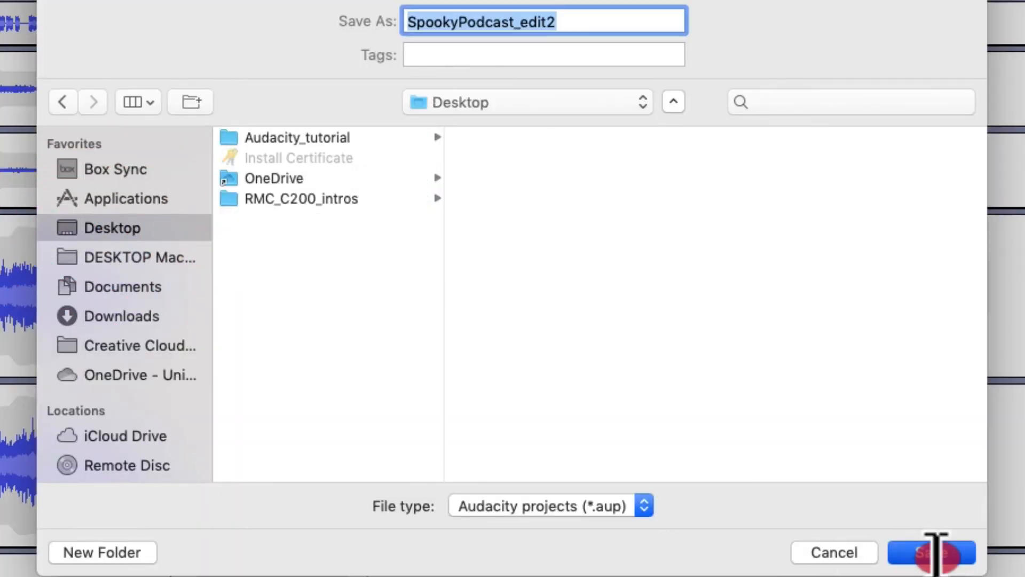
{"action": "left_click", "coordinate": [937, 552]}
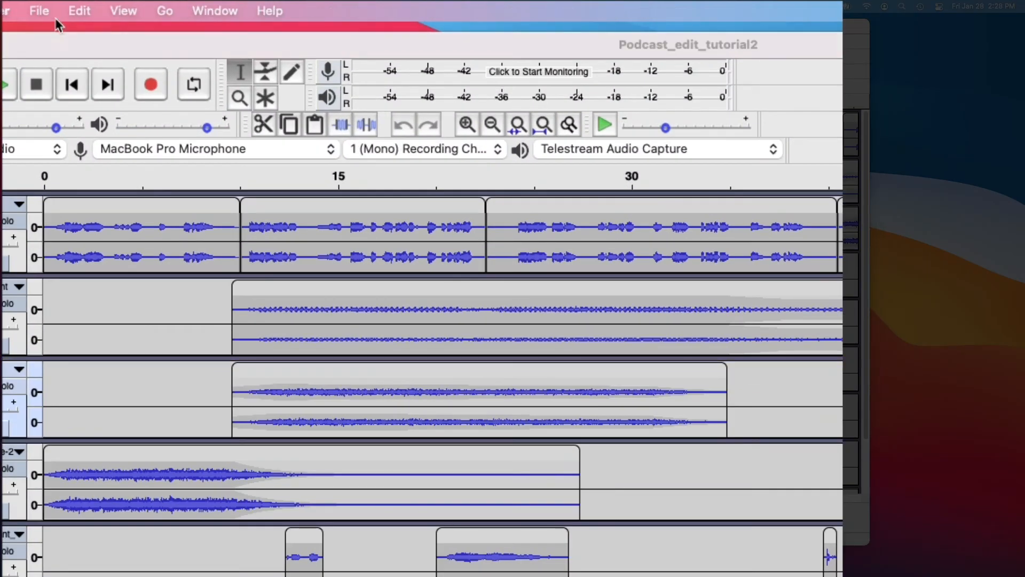
- Start an MP3 export of the project, reviewing the quality presets and keeping Insane, 320 kbps
{"action": "left_click", "coordinate": [55, 11]}
{"action": "mouse_move", "coordinate": [75, 162]}
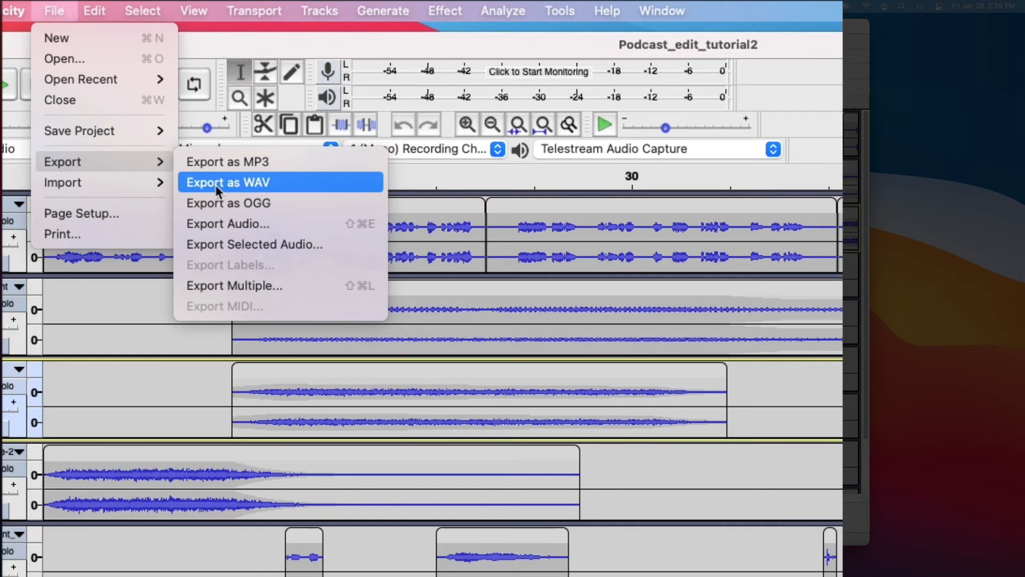
{"action": "left_click", "coordinate": [232, 169]}
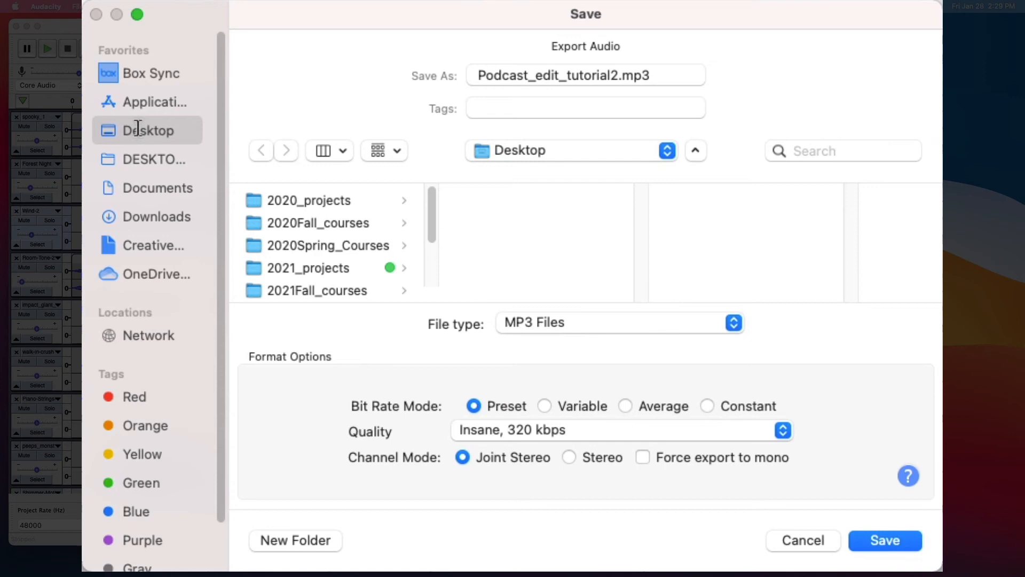
{"action": "left_click", "coordinate": [676, 439]}
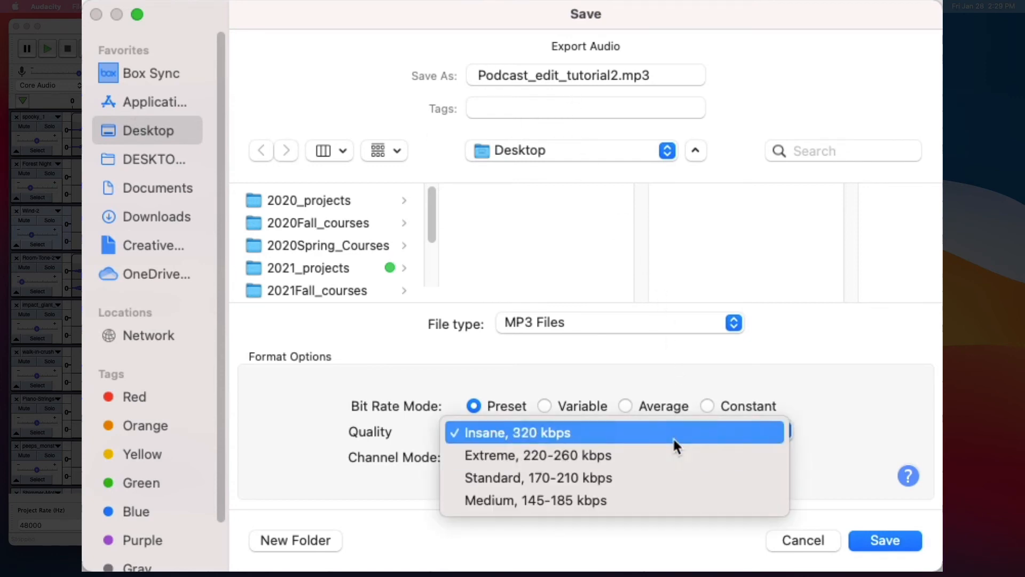
{"action": "left_click", "coordinate": [672, 436]}
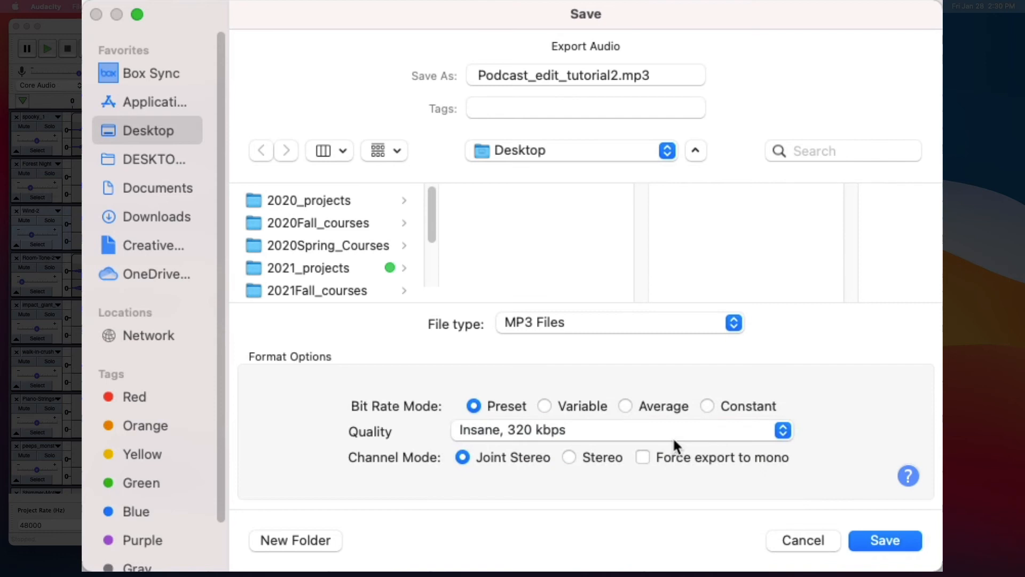
{"action": "left_click", "coordinate": [672, 437]}
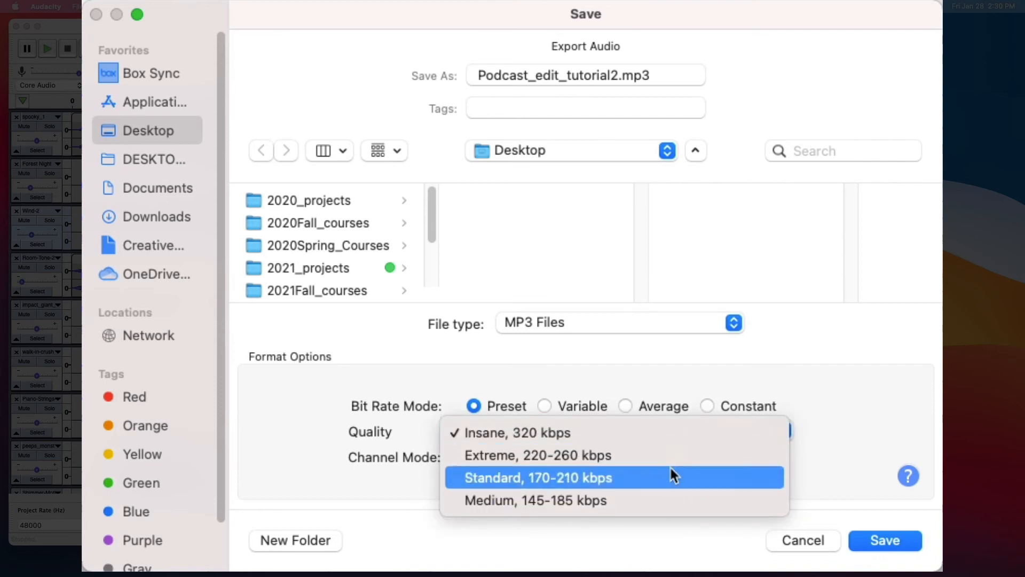
{"action": "left_click", "coordinate": [824, 391]}
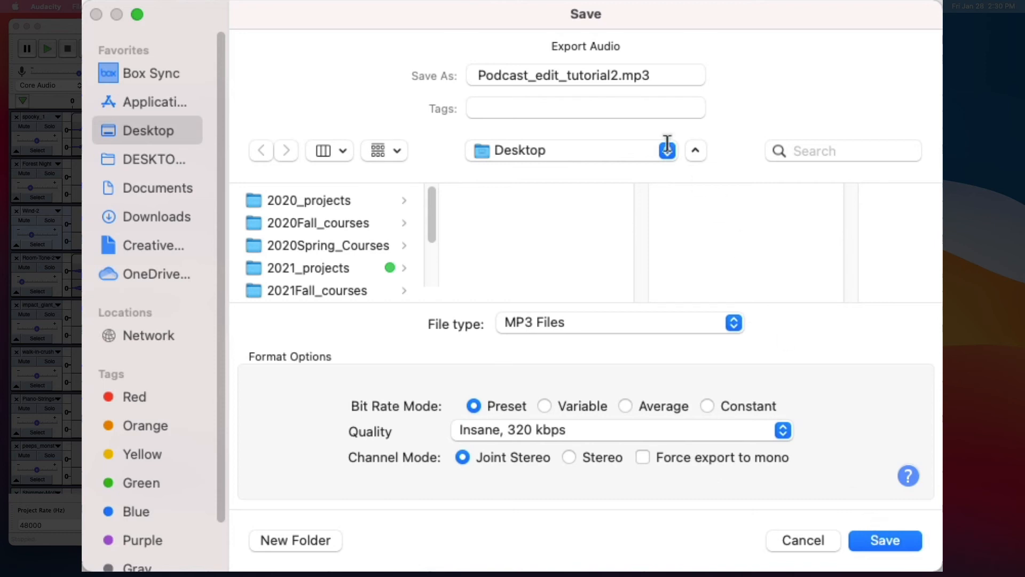
- Save the export to the Desktop as Podcast_edit_tutorial2.mp3, accepting the mixdown to one stereo file
{"action": "left_click_drag", "start_coordinate": [643, 16], "coordinate": [603, 16]}
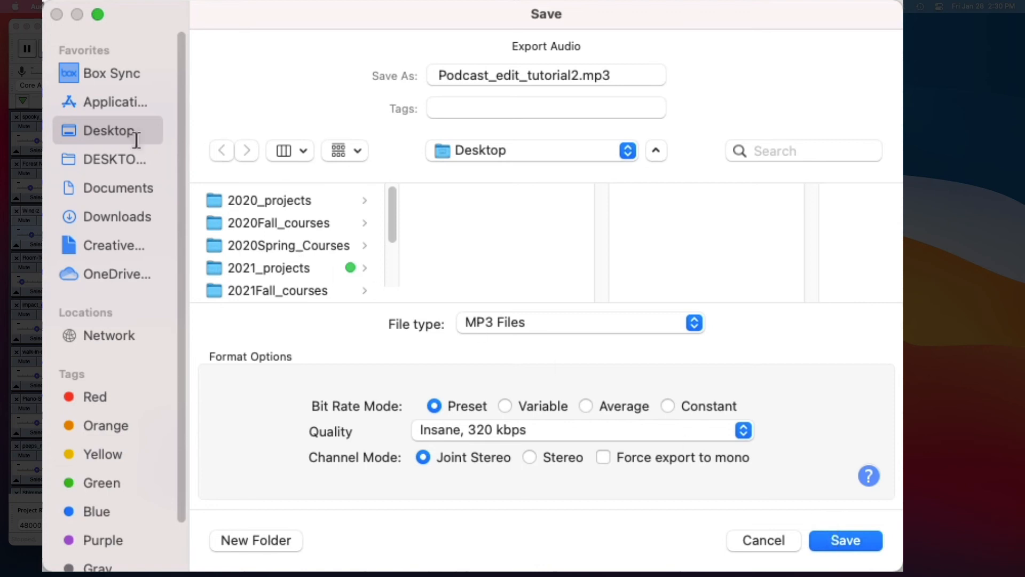
{"action": "left_click", "coordinate": [844, 540]}
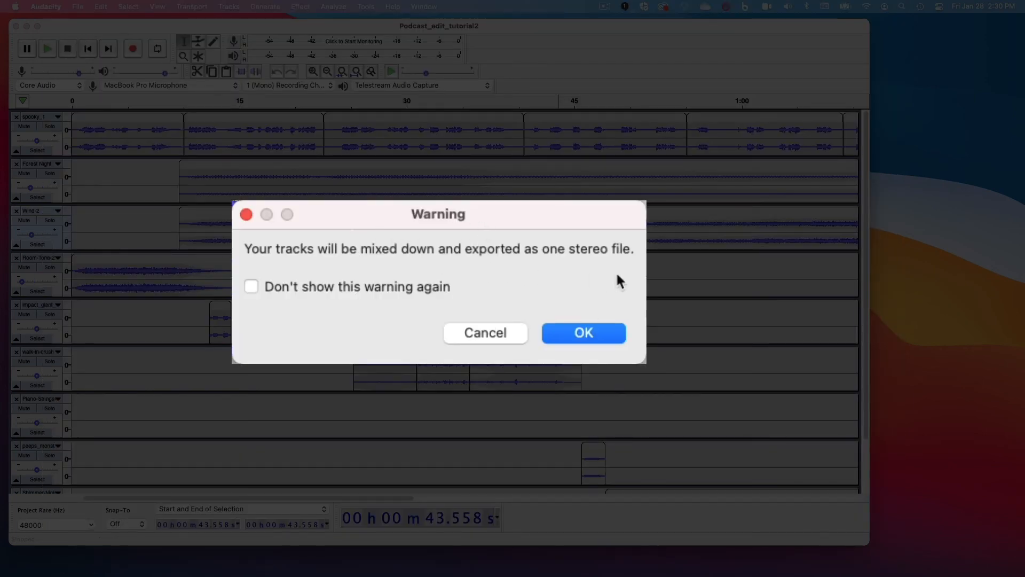
{"action": "left_click", "coordinate": [611, 333]}
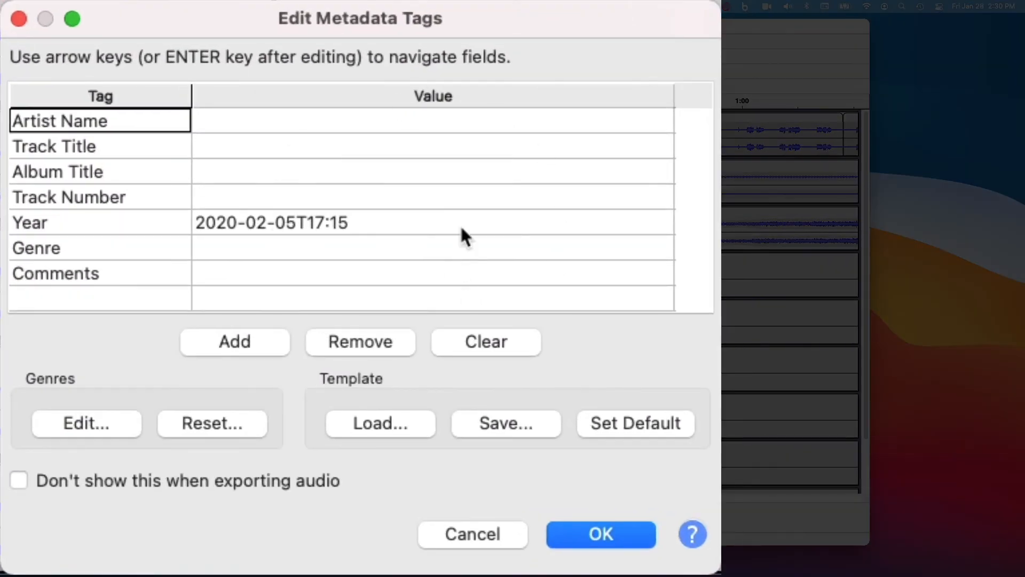
- Clear all the metadata tag values and finish the MP3 export
{"action": "left_click_drag", "start_coordinate": [216, 28], "coordinate": [287, 29]}
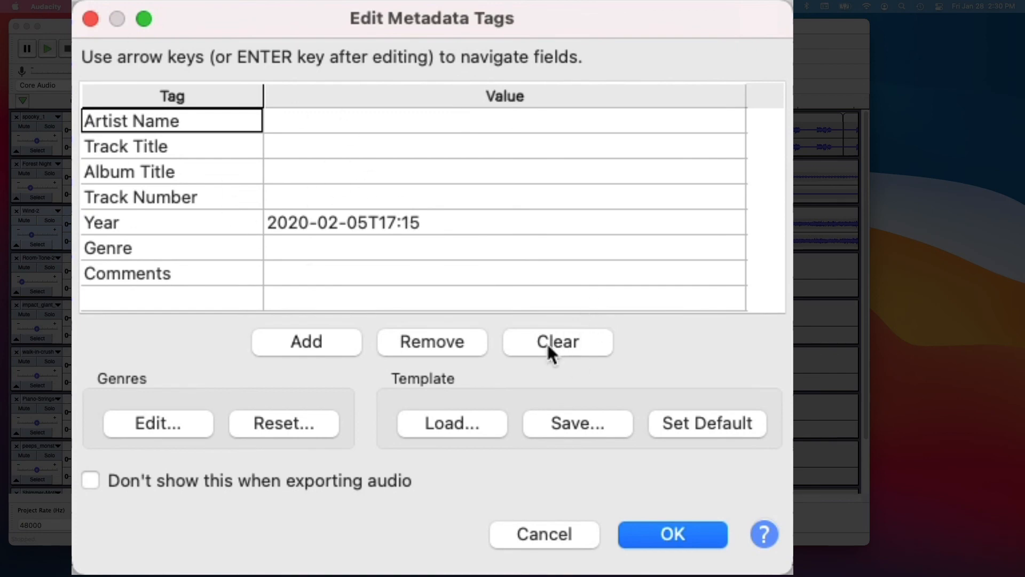
{"action": "key", "text": "Right"}
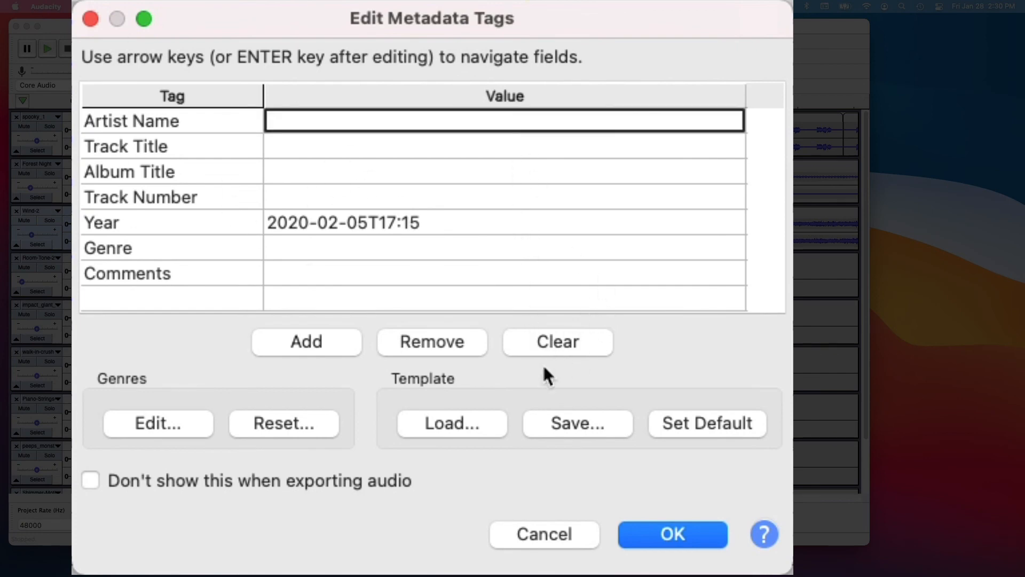
{"action": "left_click", "coordinate": [570, 352]}
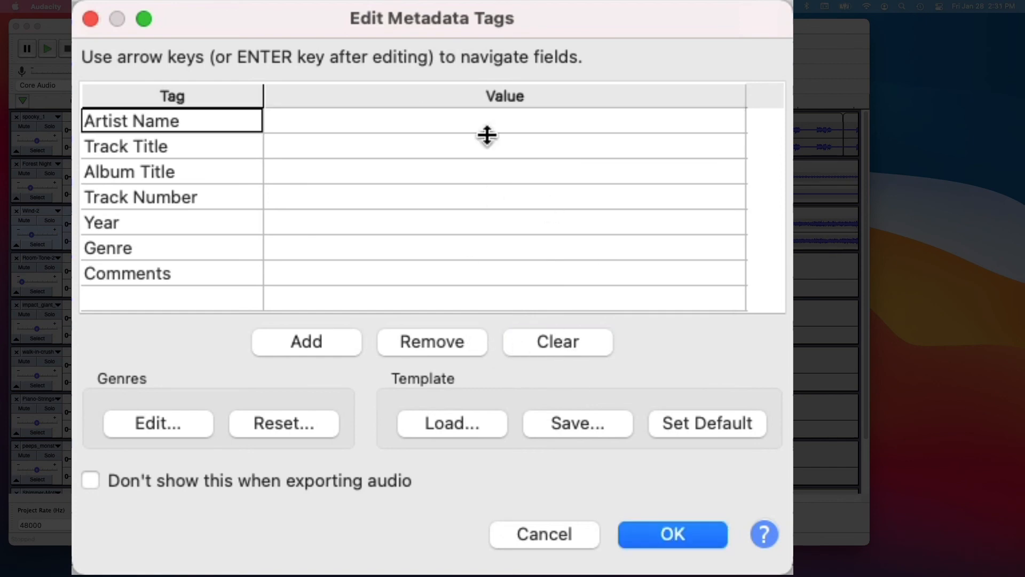
{"action": "left_click", "coordinate": [683, 541]}
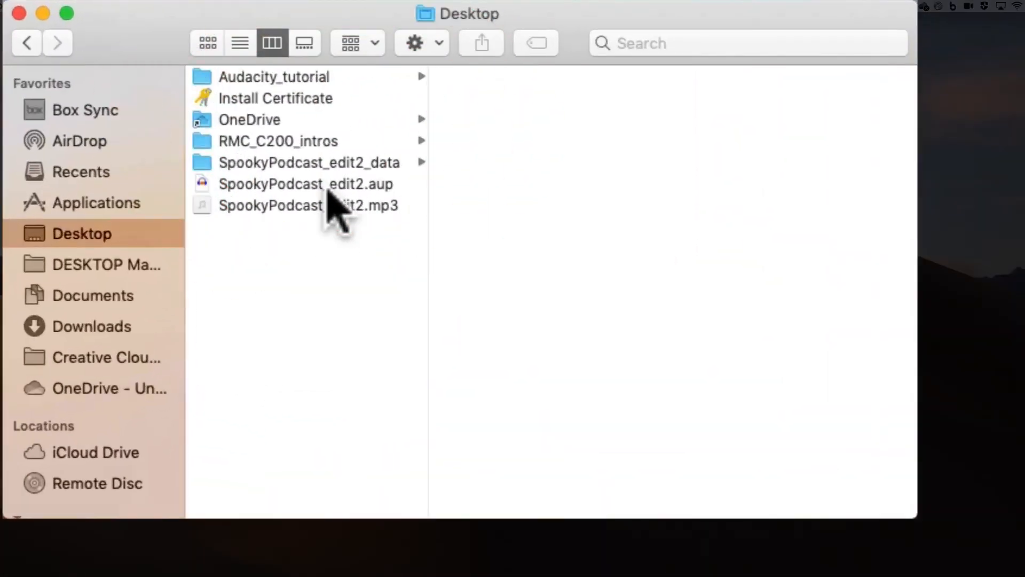
- Inspect the exported SpookyPodcast_edit2 MP3, the .aup project file and its data folder on the Desktop in Finder
{"action": "left_click", "coordinate": [323, 205]}
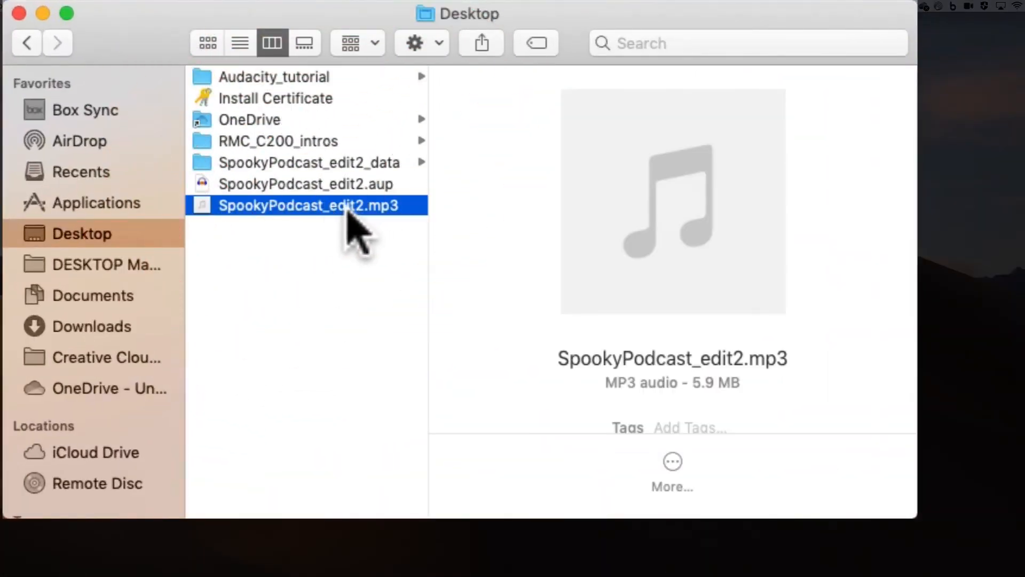
{"action": "left_click", "coordinate": [395, 187]}
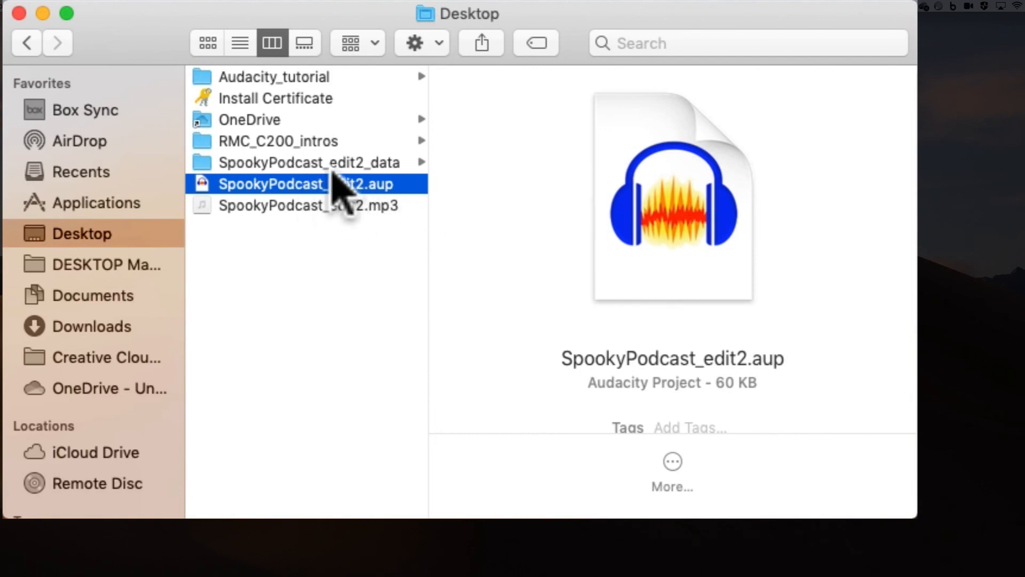
{"action": "left_click", "coordinate": [329, 166]}
{"action": "left_click", "coordinate": [381, 183]}
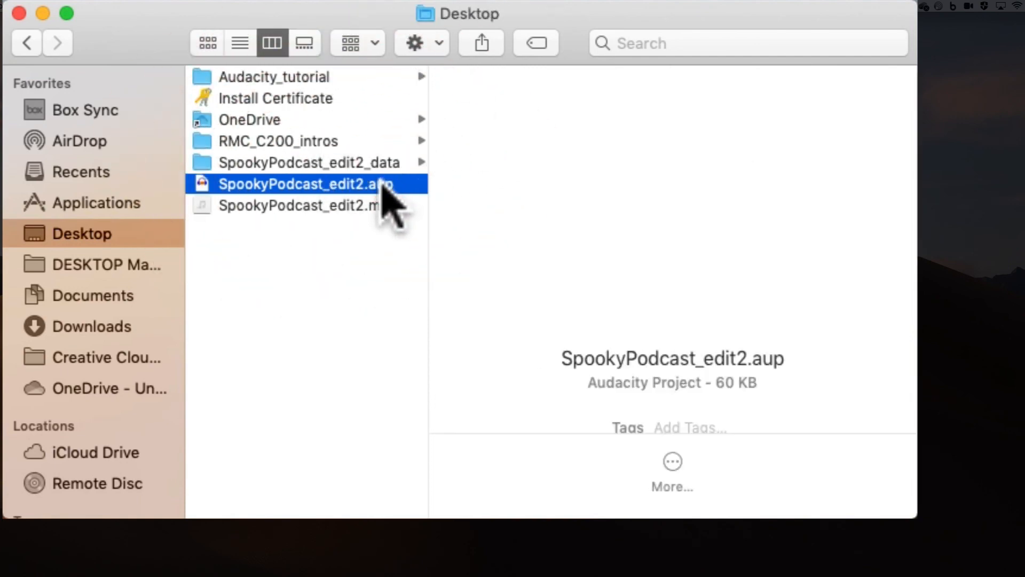
{"action": "left_click", "coordinate": [354, 212]}
- Create a new folder named my_test_project on the Desktop
{"action": "right_click", "coordinate": [291, 293]}
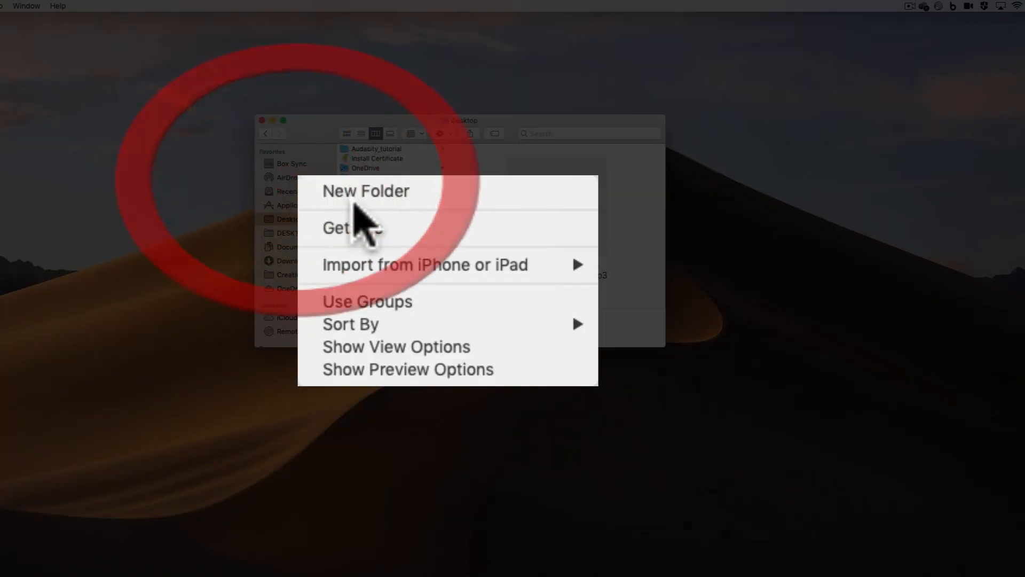
{"action": "left_click", "coordinate": [359, 205]}
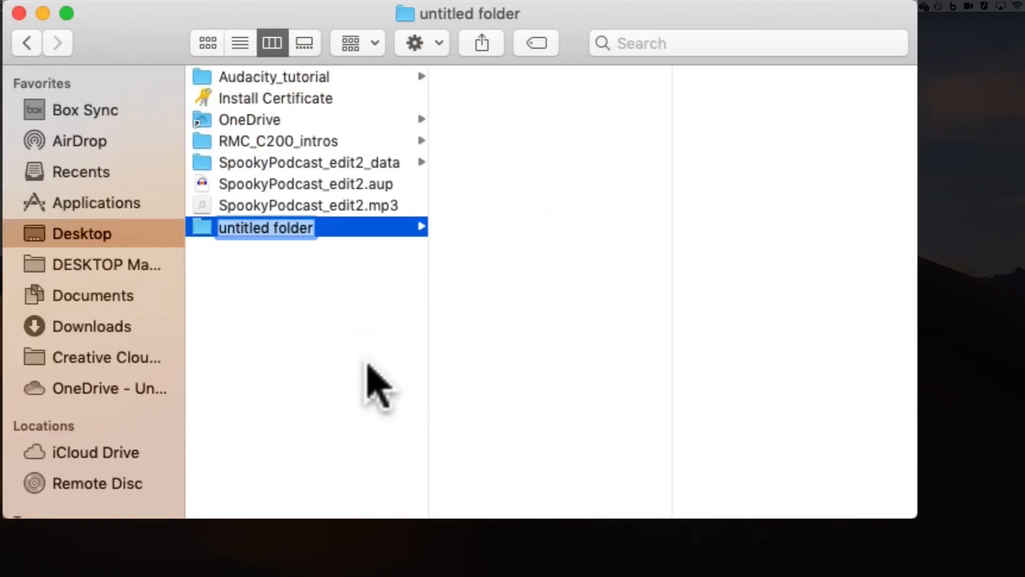
{"action": "type", "text": "my_te"}
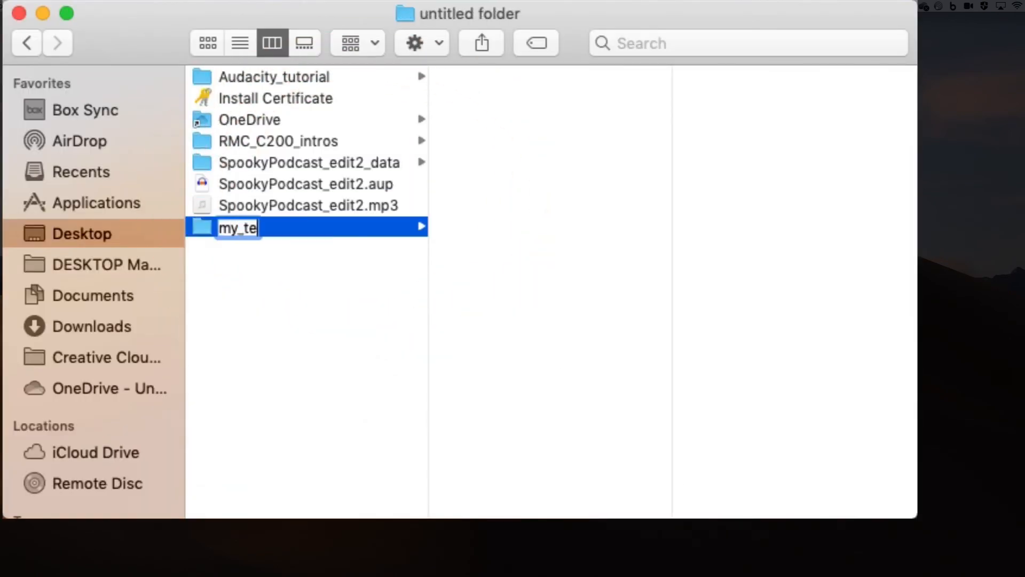
{"action": "type", "text": "st_project"}
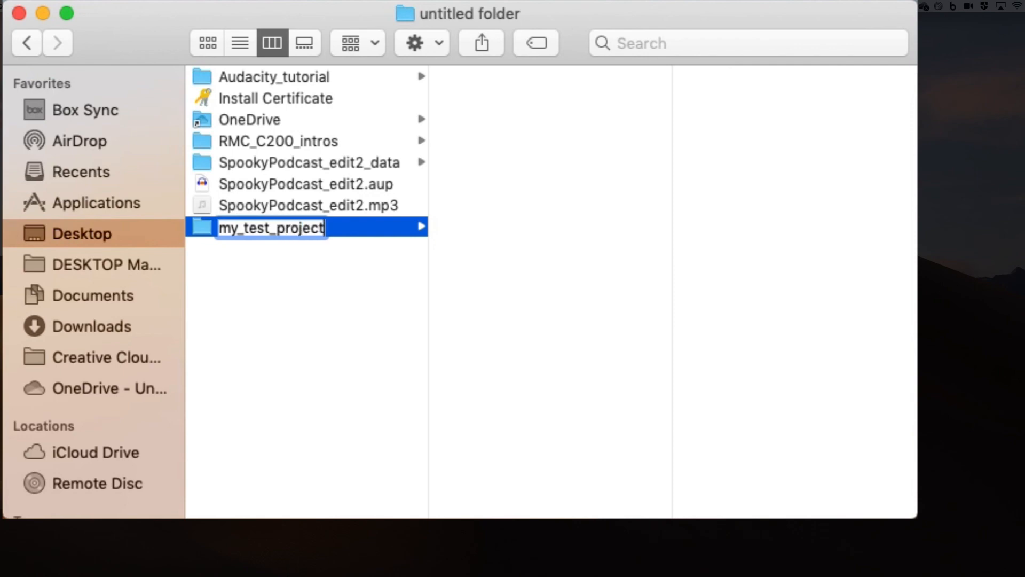
{"action": "key", "text": "Return"}
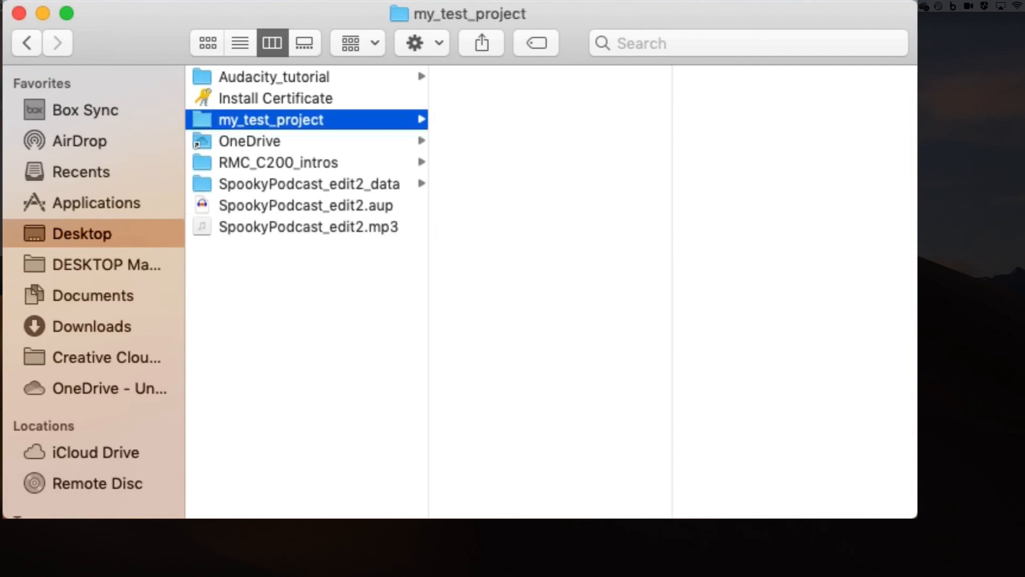
- Move the SpookyPodcast_edit2_data folder, SpookyPodcast_edit2.aup and SpookyPodcast_edit2.mp3 together into the my_test_project folder
{"action": "left_click", "coordinate": [331, 227]}
{"action": "left_click", "coordinate": [328, 184], "text": "shift"}
{"action": "left_click_drag", "start_coordinate": [265, 184], "coordinate": [311, 119]}
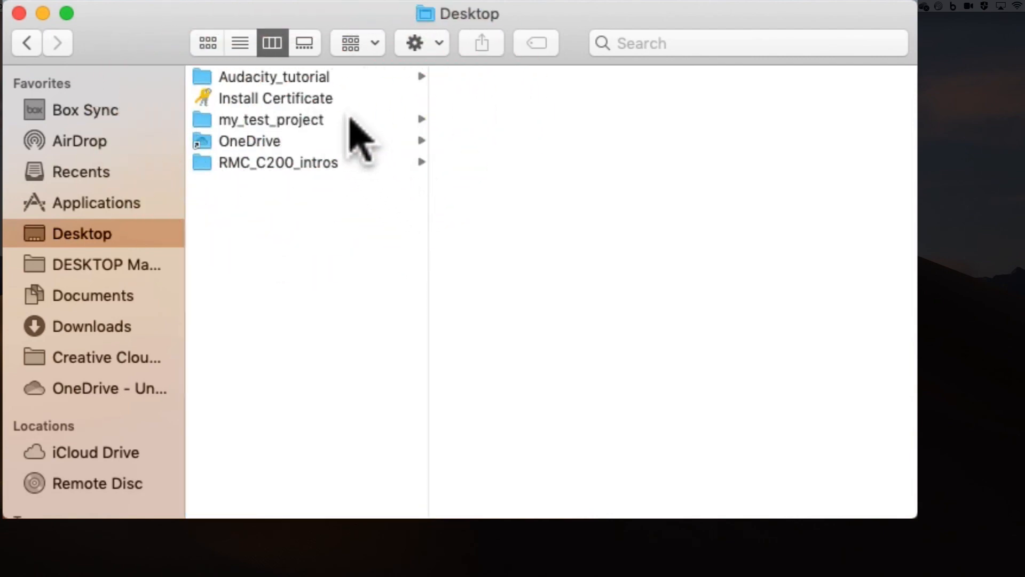
- Open the my_test_project folder and check the SpookyPodcast_edit2 project file and MP3 in it
{"action": "left_click", "coordinate": [348, 122]}
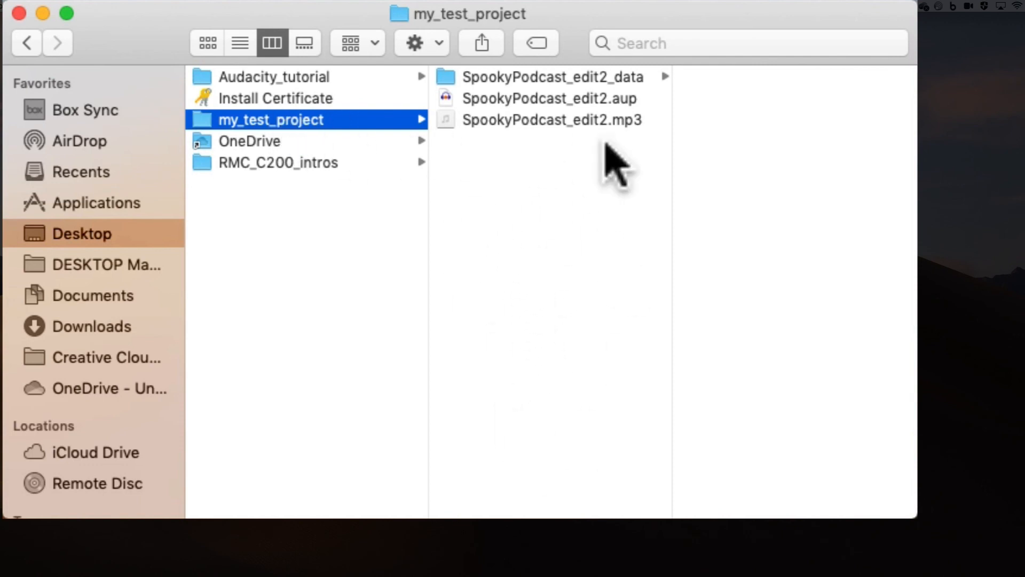
{"action": "left_click", "coordinate": [593, 100]}
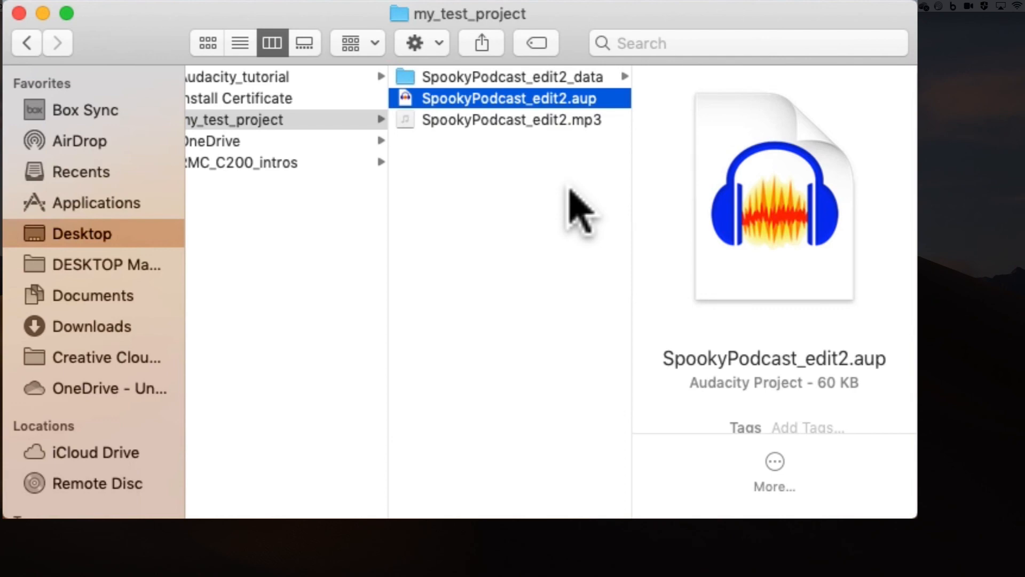
{"action": "left_click", "coordinate": [559, 123]}
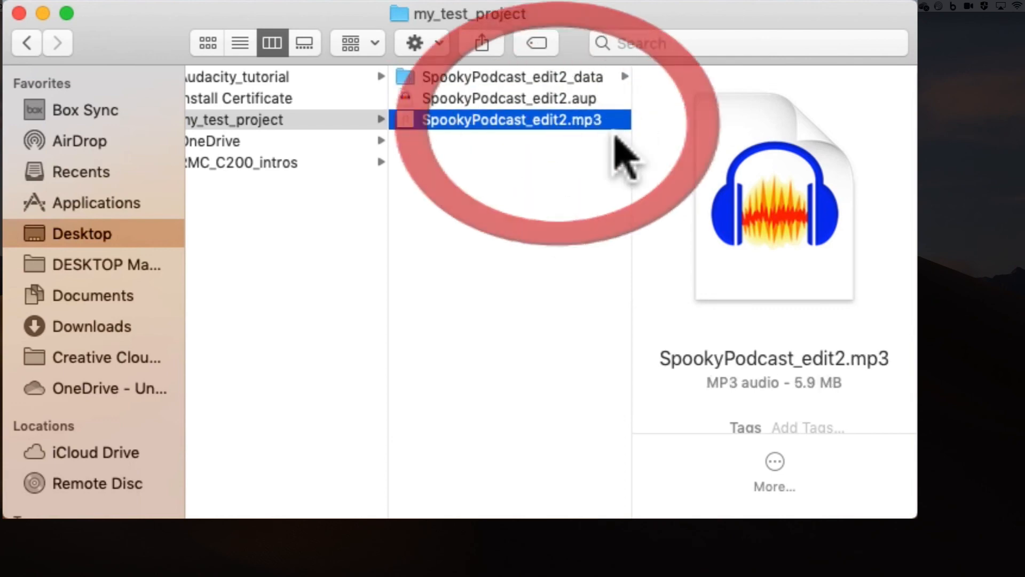